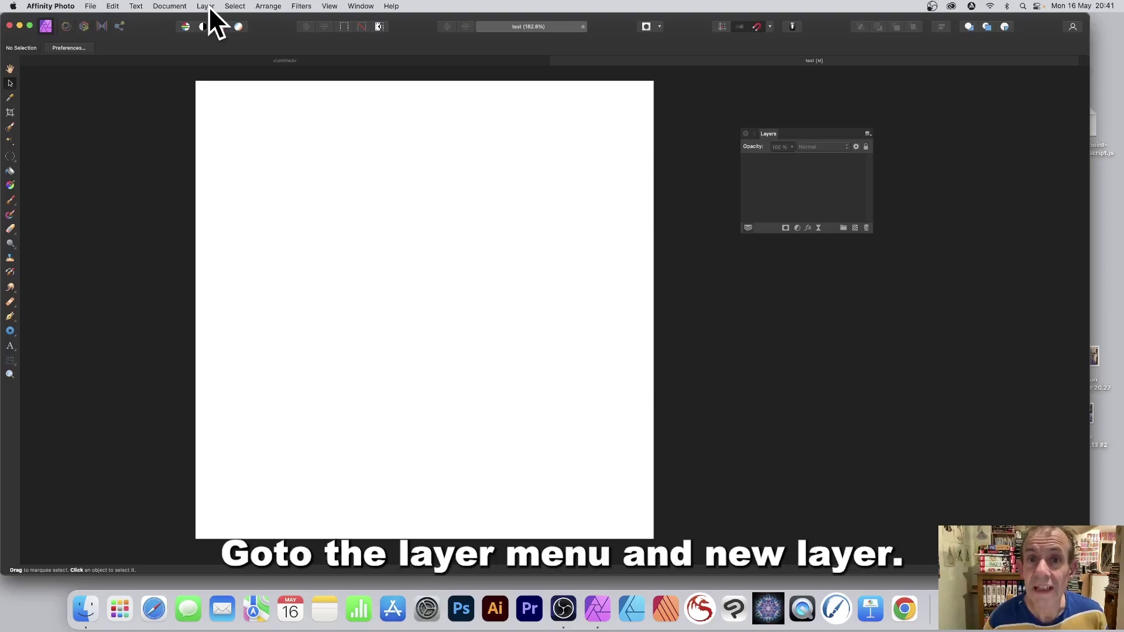
Step: Add a new pixel layer and preview a solid black fill on it
left_click(205, 6)
left_click(211, 48)
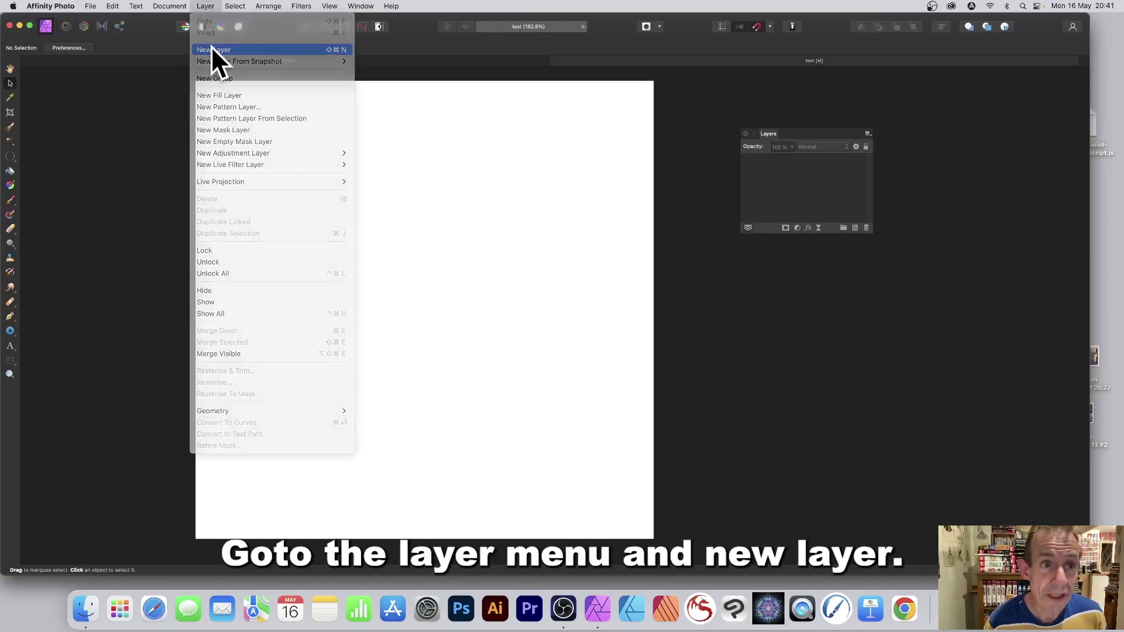
left_click(113, 4)
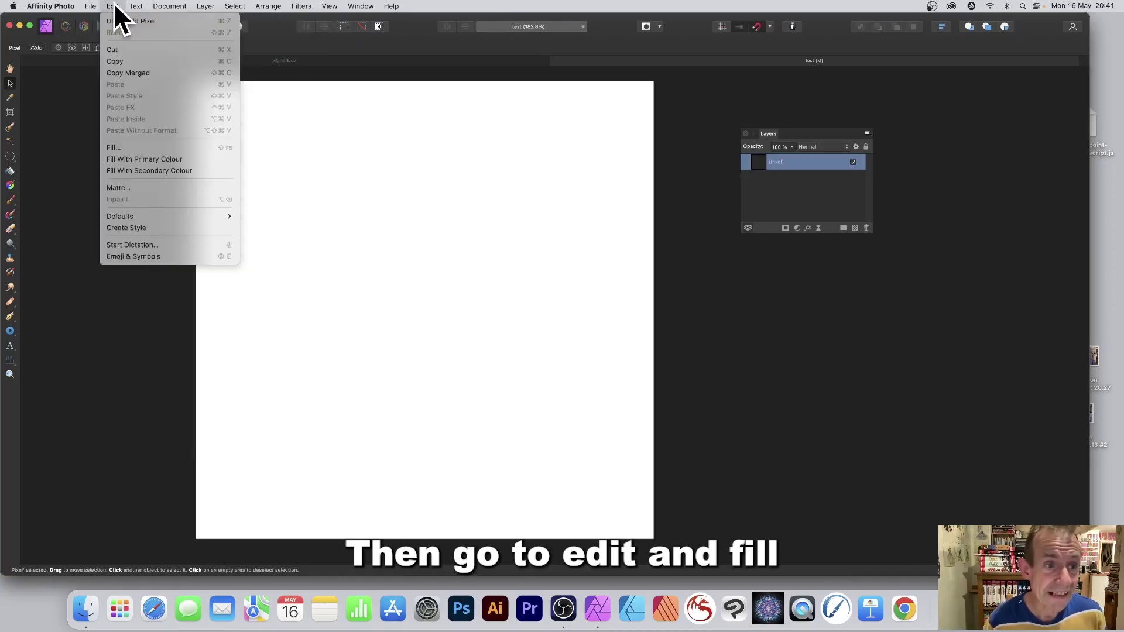
left_click(122, 146)
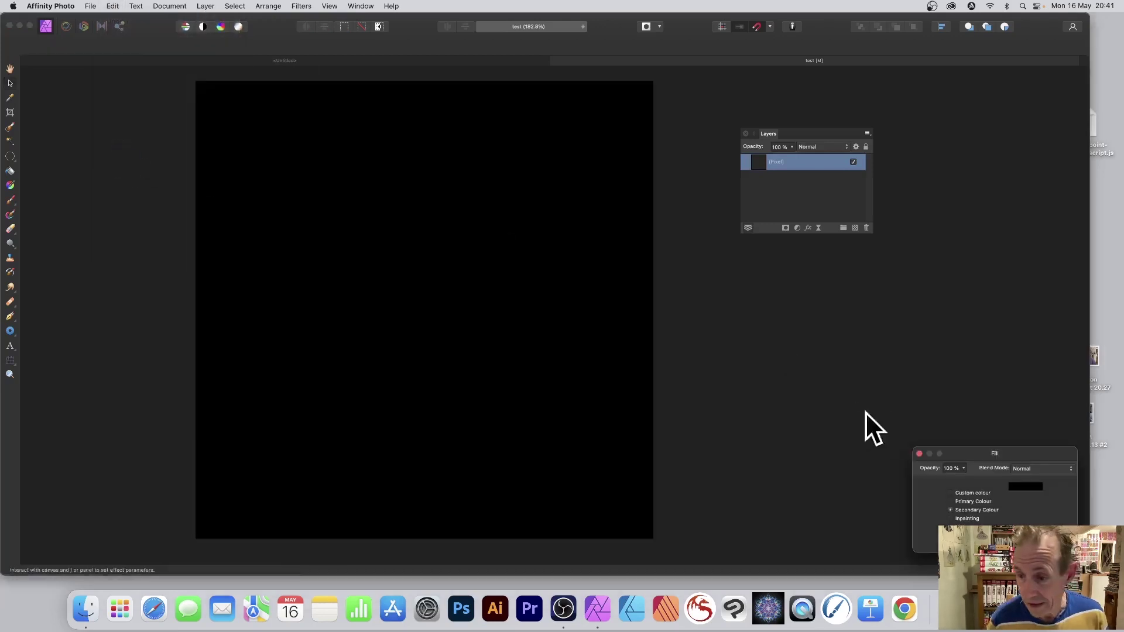
left_click_drag(982, 453, 269, 142)
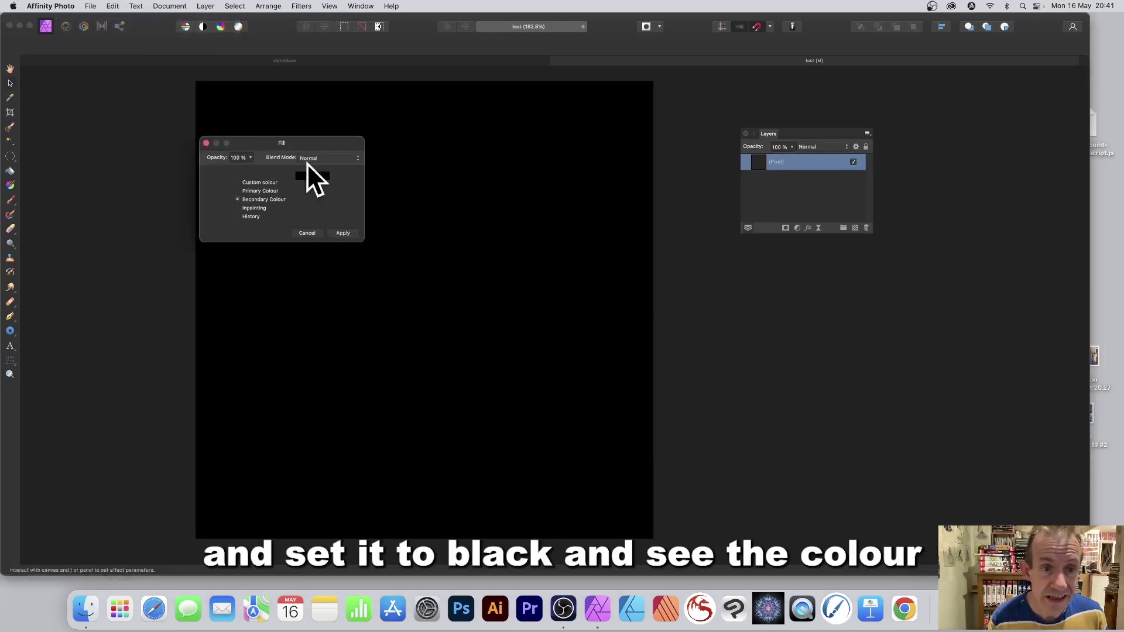
Step: Apply the black fill, then aim a Lighting spotlight up-left with 78% distance
left_click(349, 233)
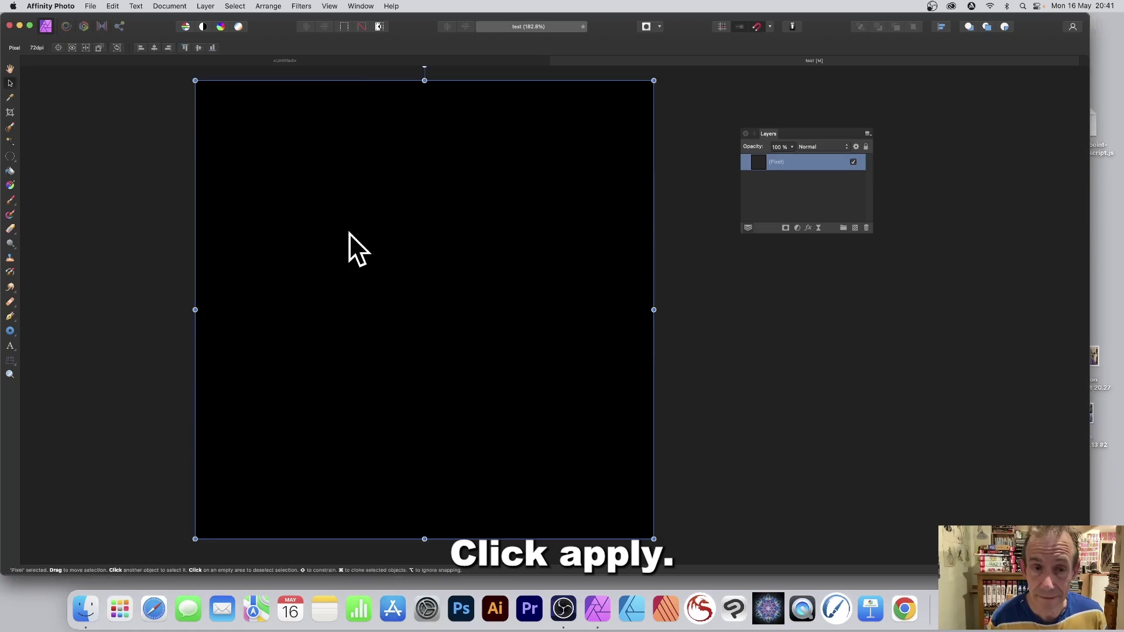
left_click(302, 6)
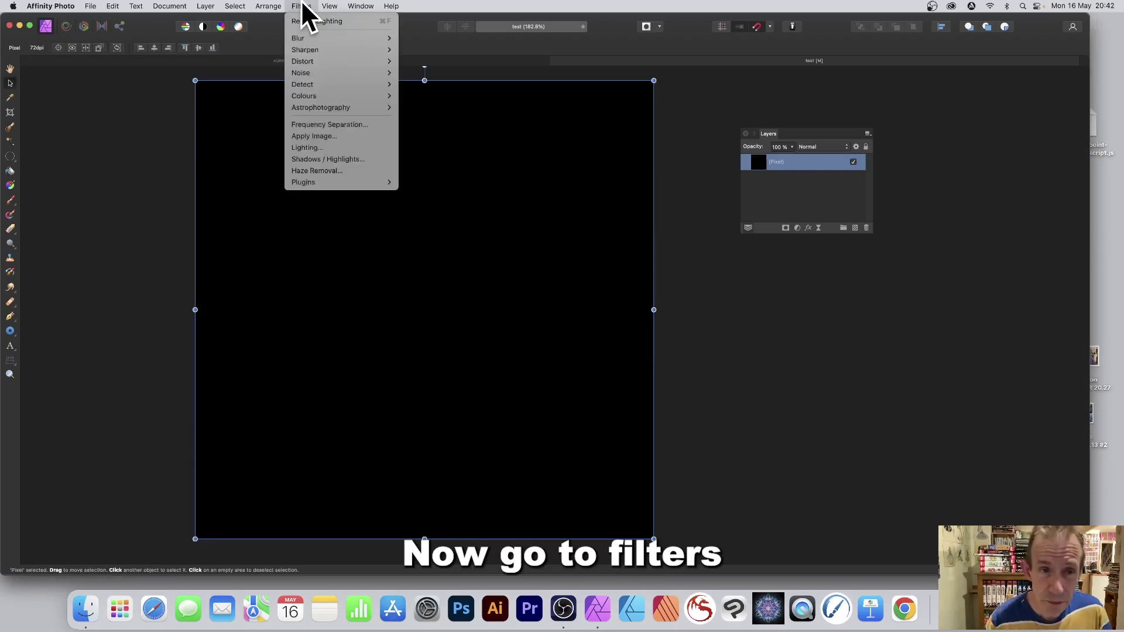
left_click(322, 148)
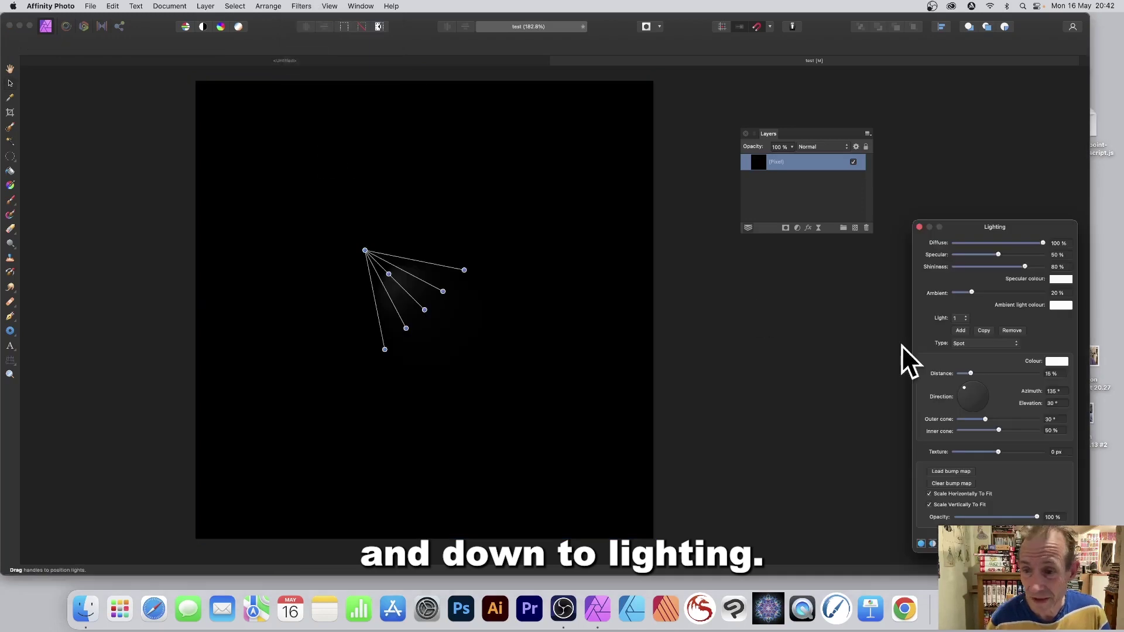
left_click_drag(970, 229, 559, 147)
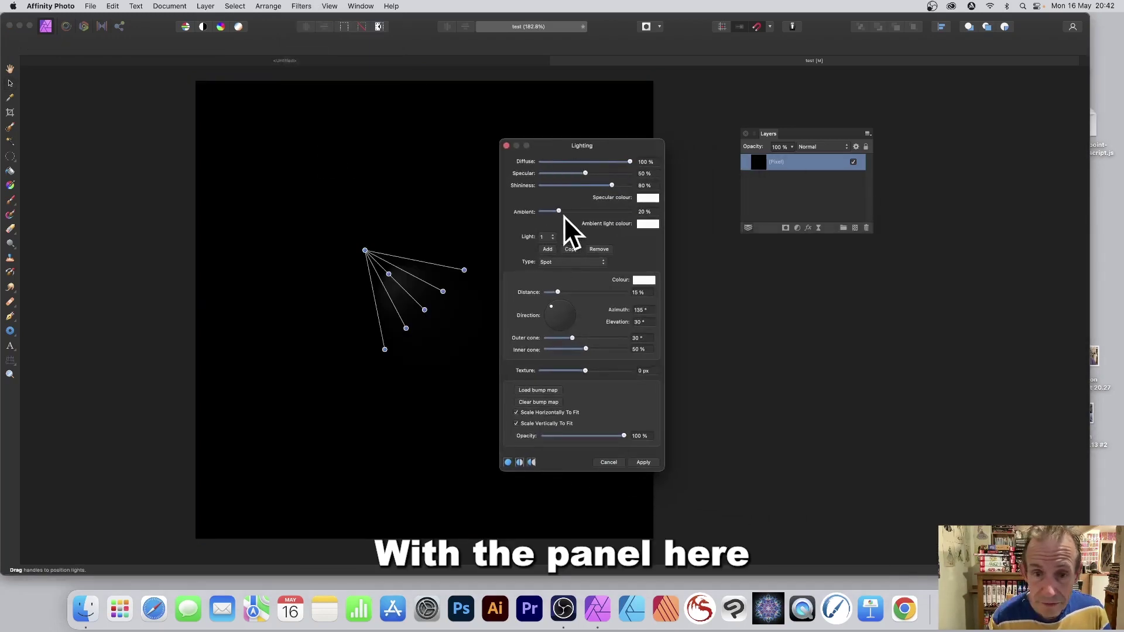
left_click_drag(551, 304, 553, 310)
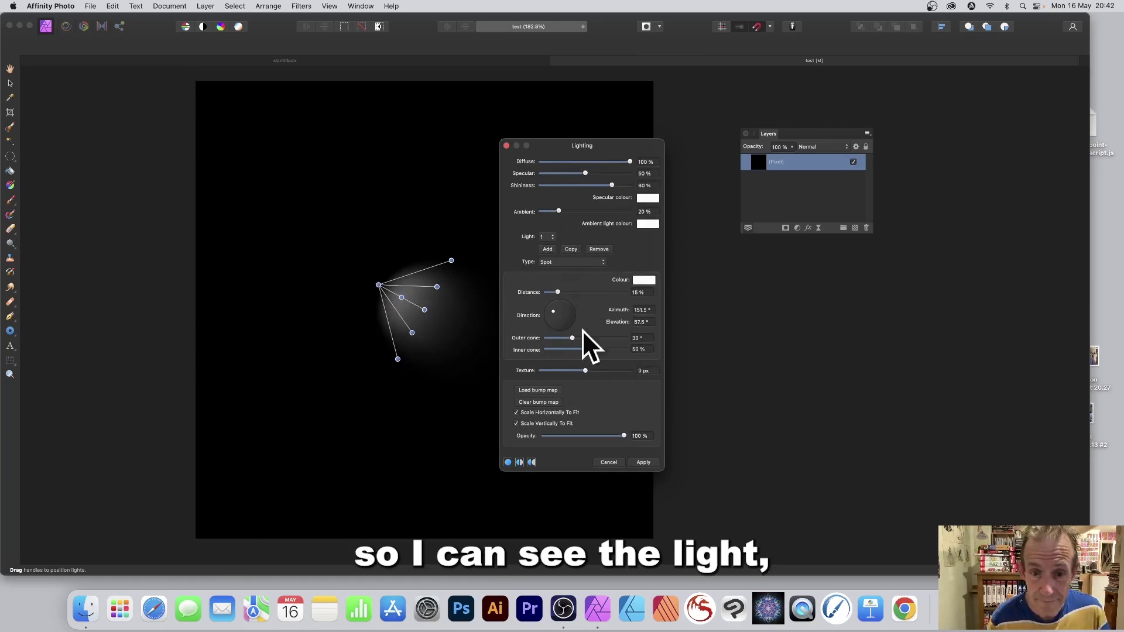
left_click_drag(586, 291, 608, 293)
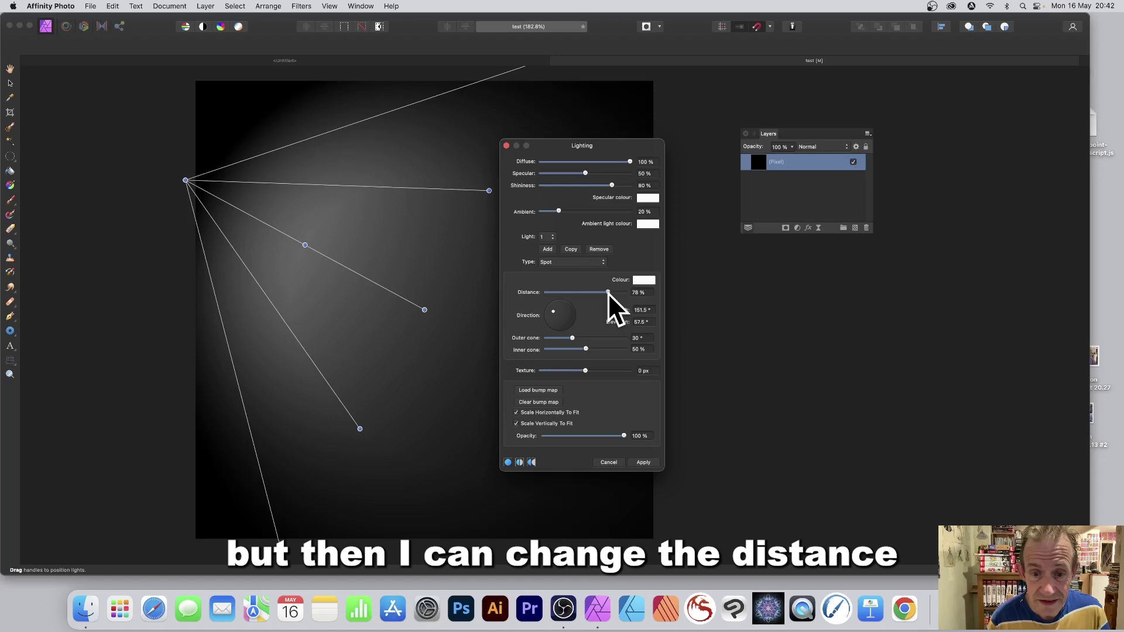
left_click_drag(572, 338, 595, 349)
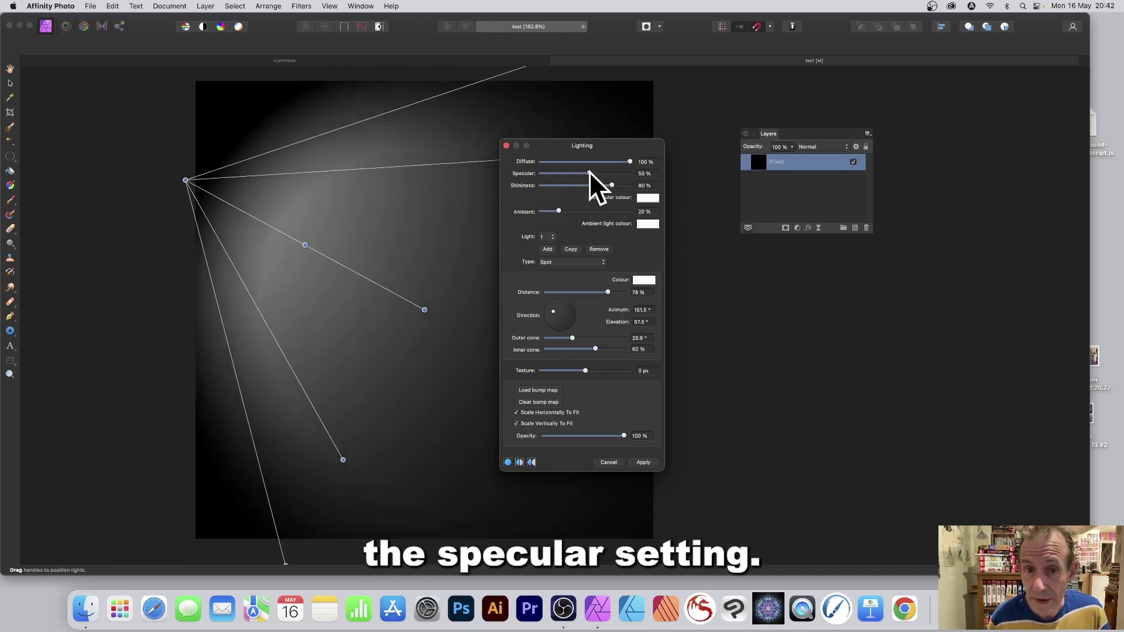
Step: Raise specular to 83%, tint the light orange, and apply the lighting
left_click_drag(589, 173, 615, 173)
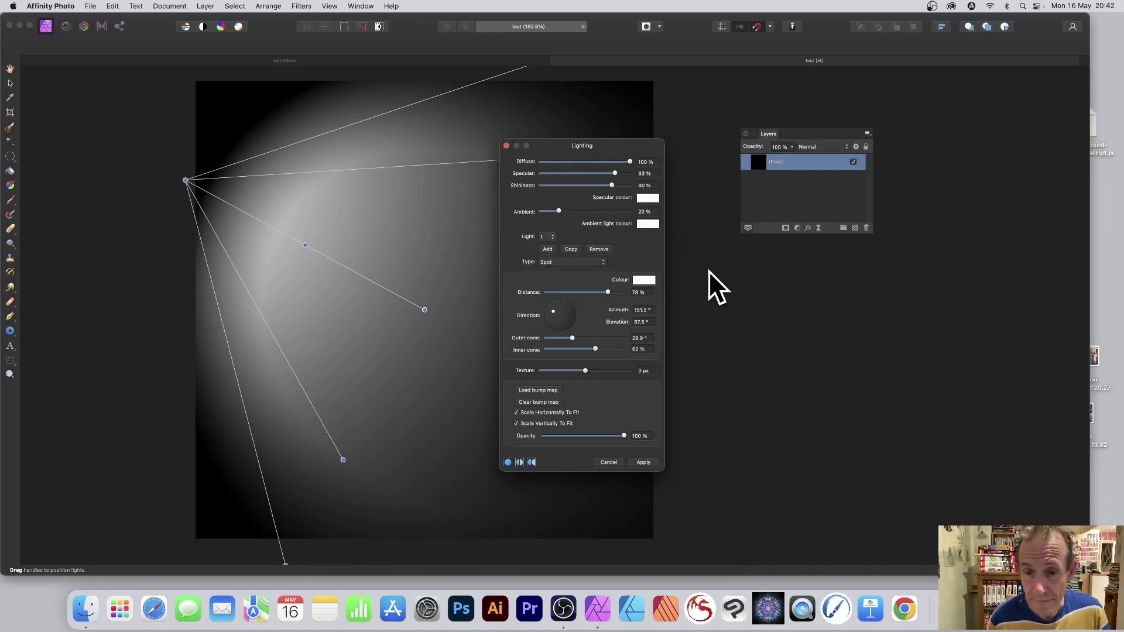
left_click(652, 197)
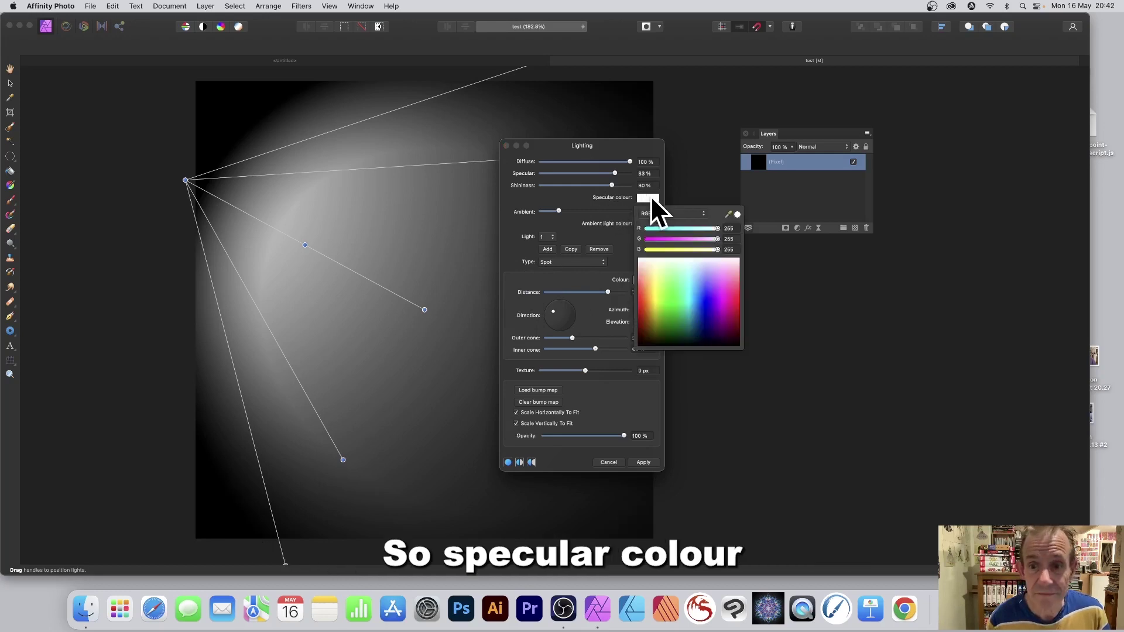
left_click(647, 289)
left_click(644, 287)
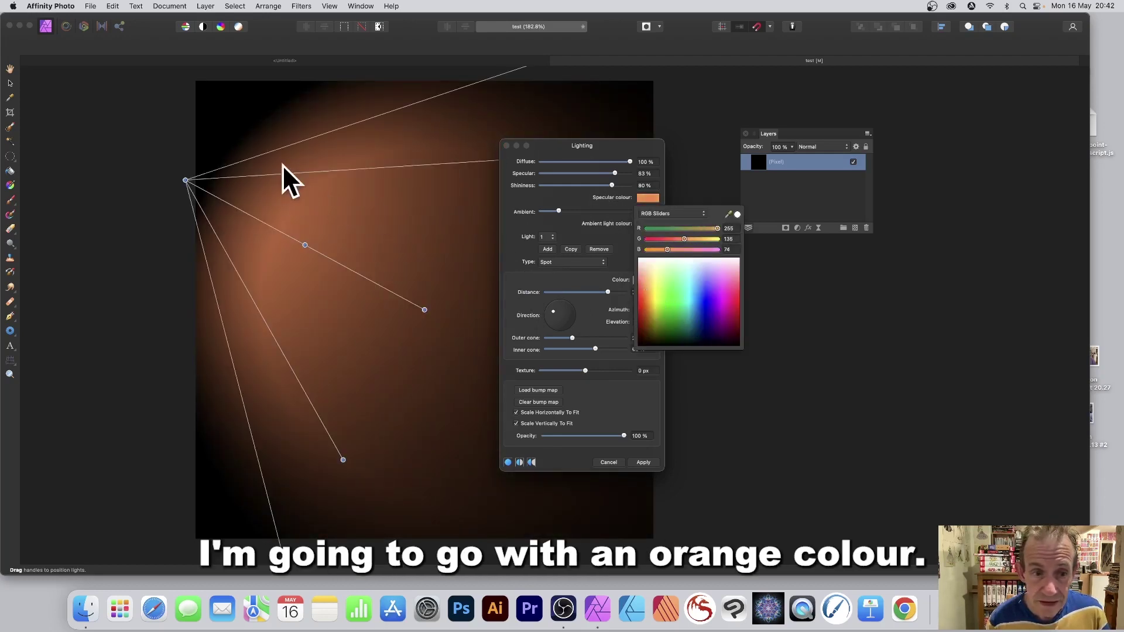
left_click(646, 461)
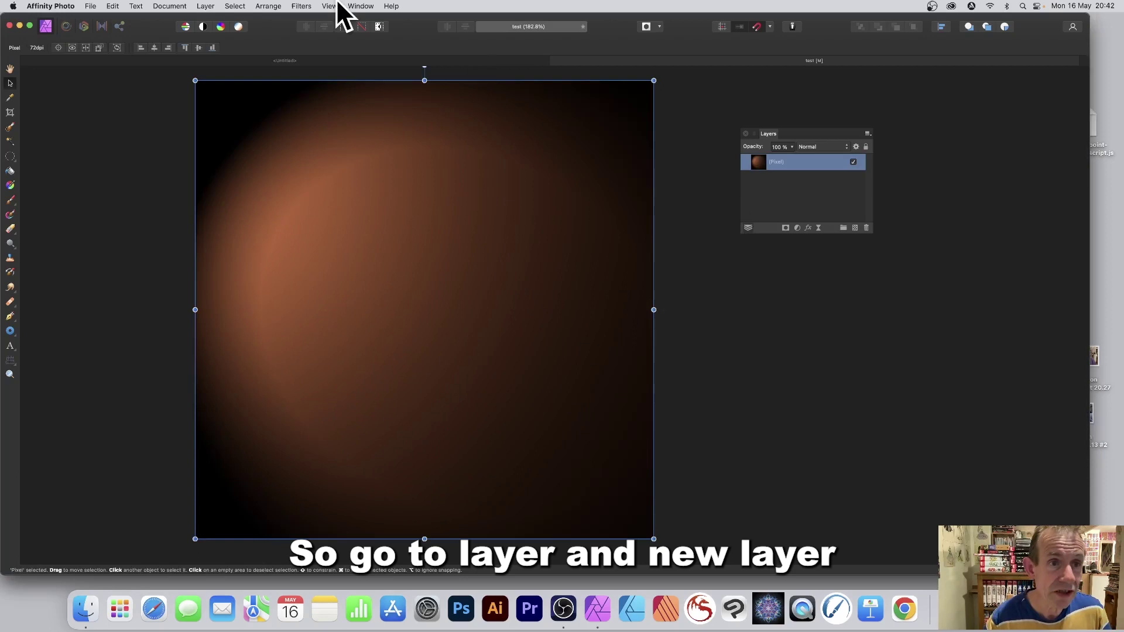
Step: Add another pixel layer, fill it black, and blend it with Difference over the orange layer
left_click(206, 6)
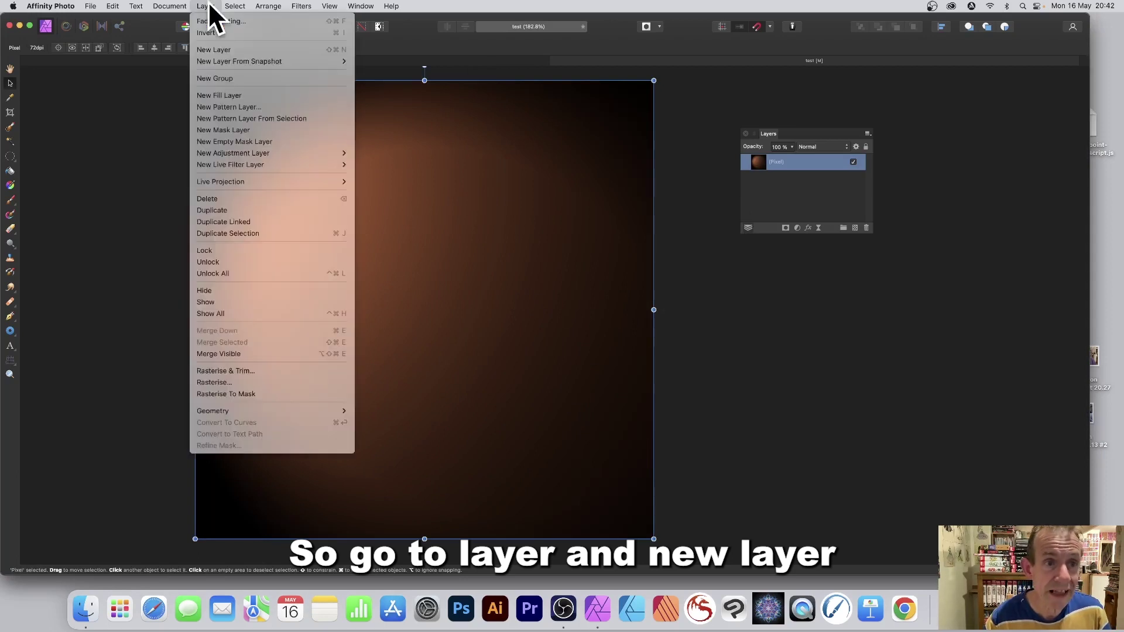
left_click(216, 48)
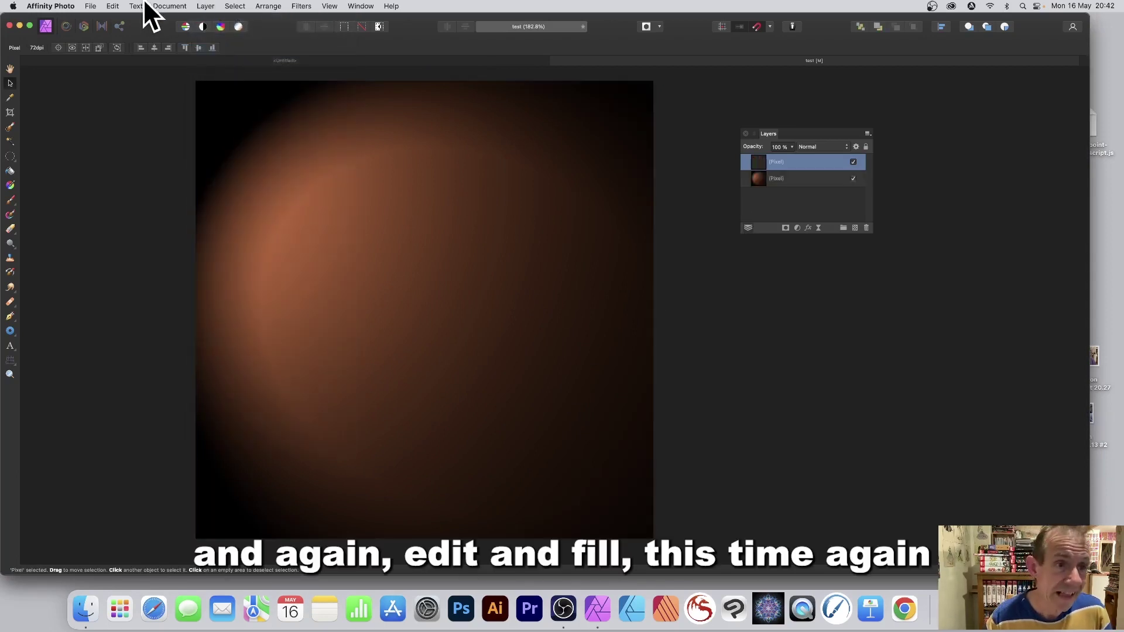
left_click(113, 7)
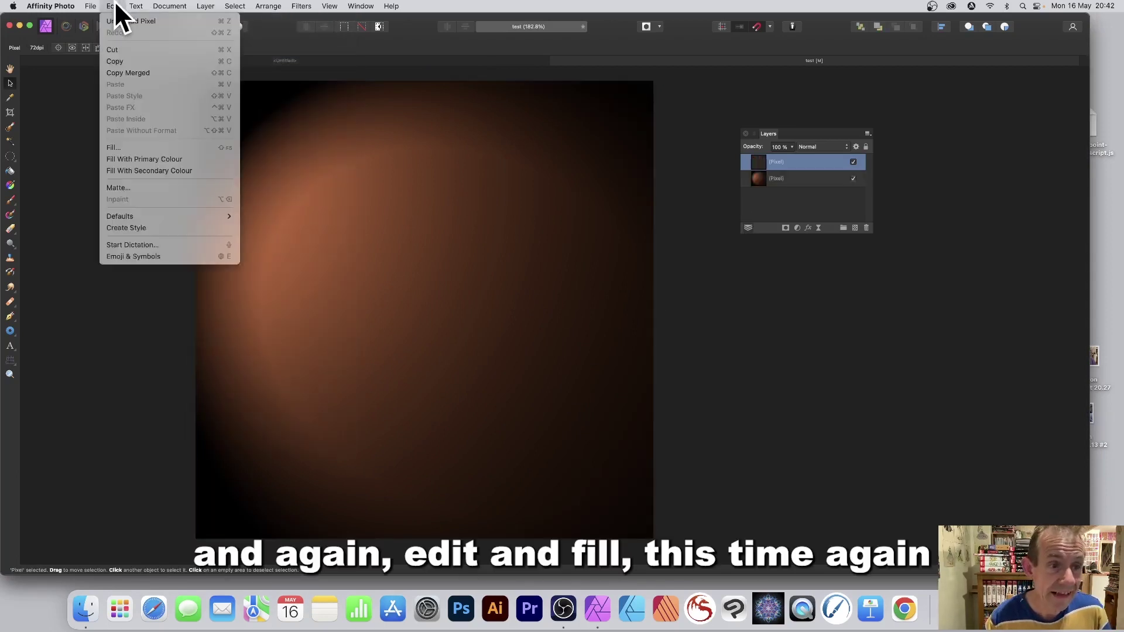
left_click(123, 145)
left_click_drag(1013, 452, 397, 168)
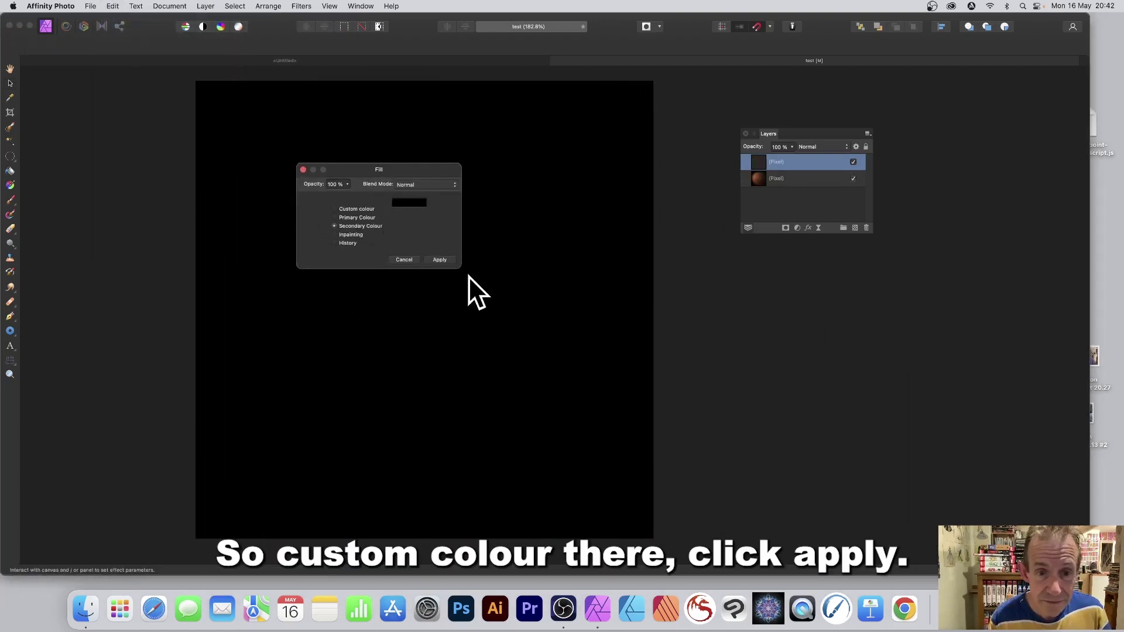
left_click(443, 260)
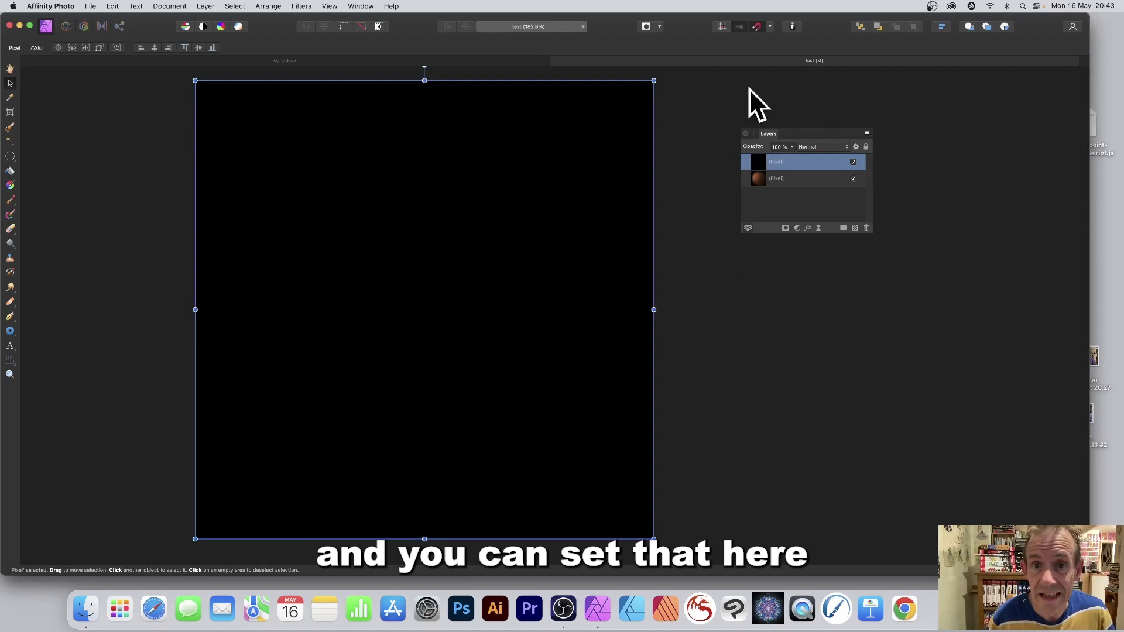
left_click(826, 148)
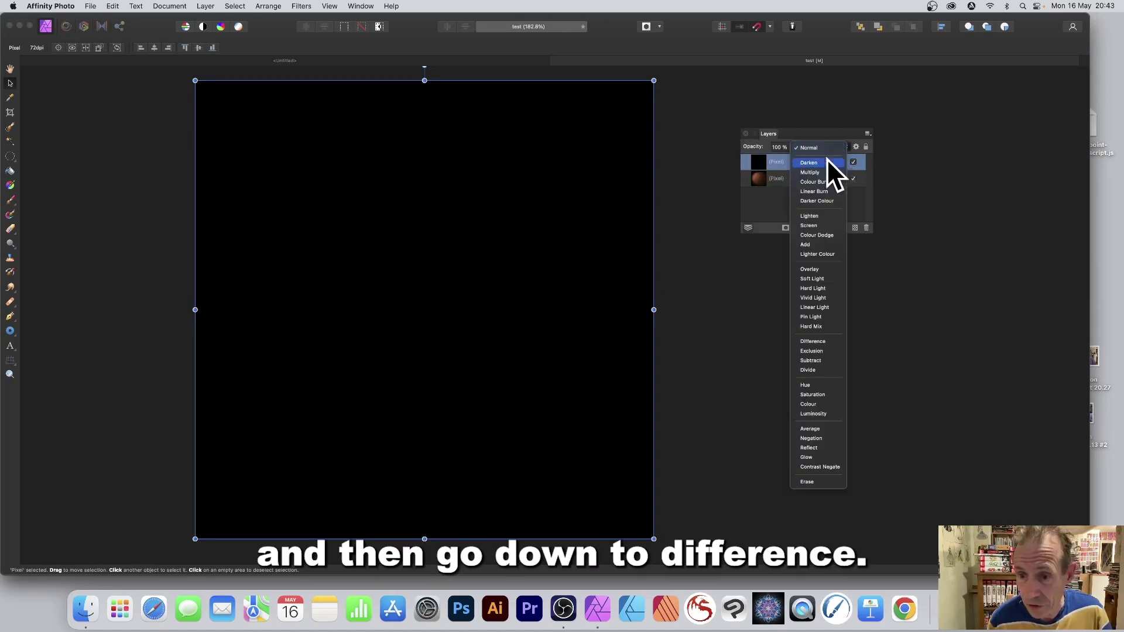
left_click(827, 341)
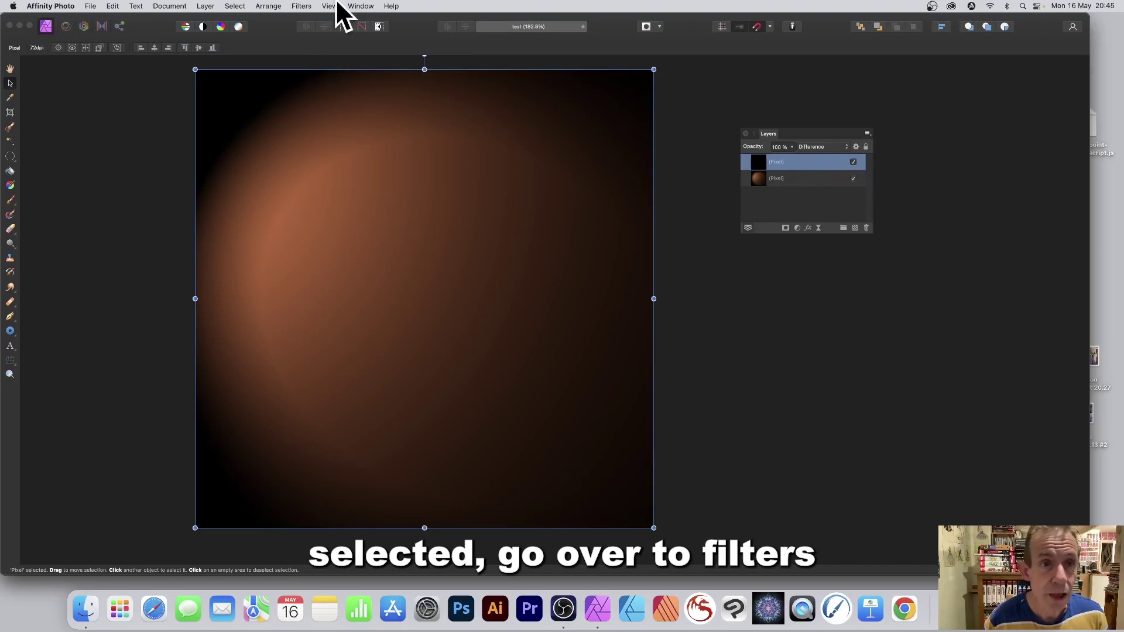
Step: Apply a Lighting filter to the top layer, re-aimed and tinted green for a lower-right glow
left_click(301, 5)
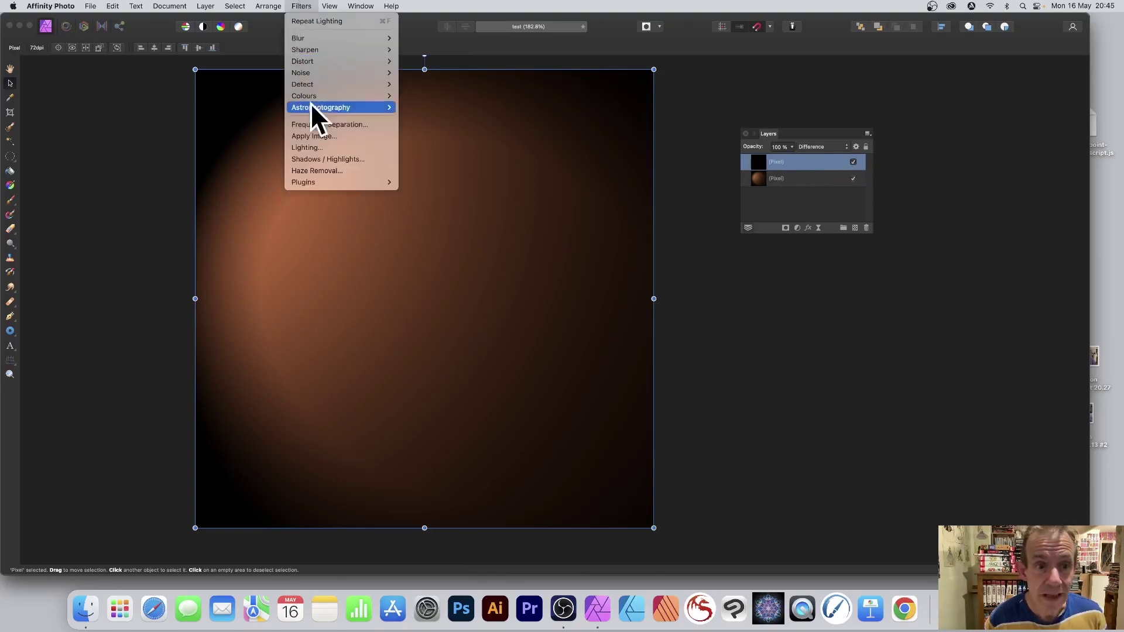
left_click(314, 149)
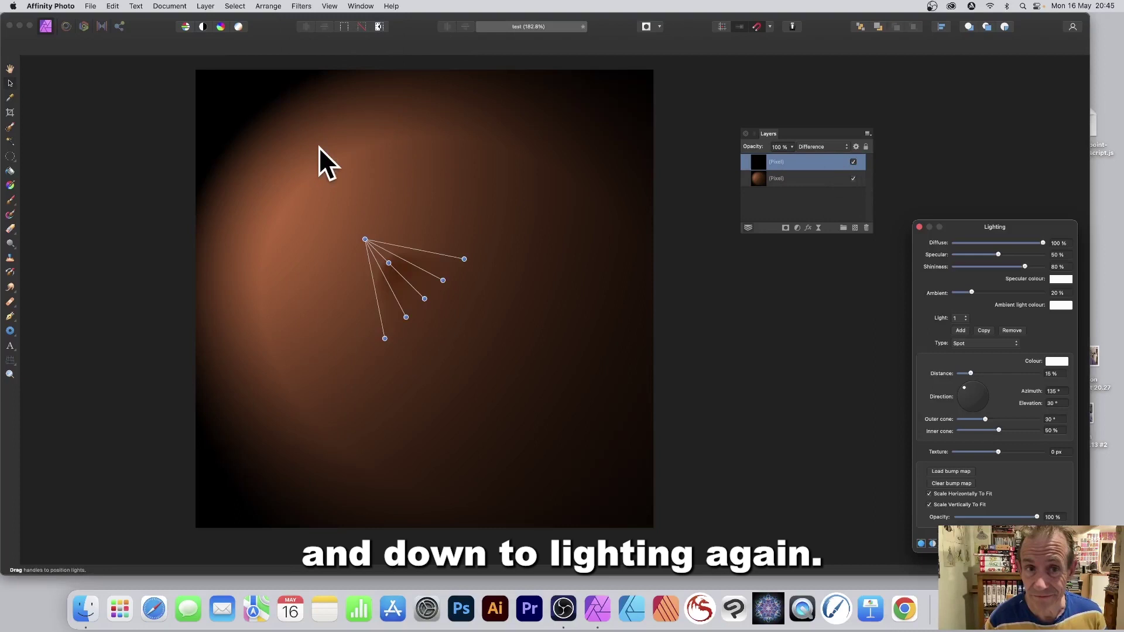
left_click_drag(1013, 229, 617, 159)
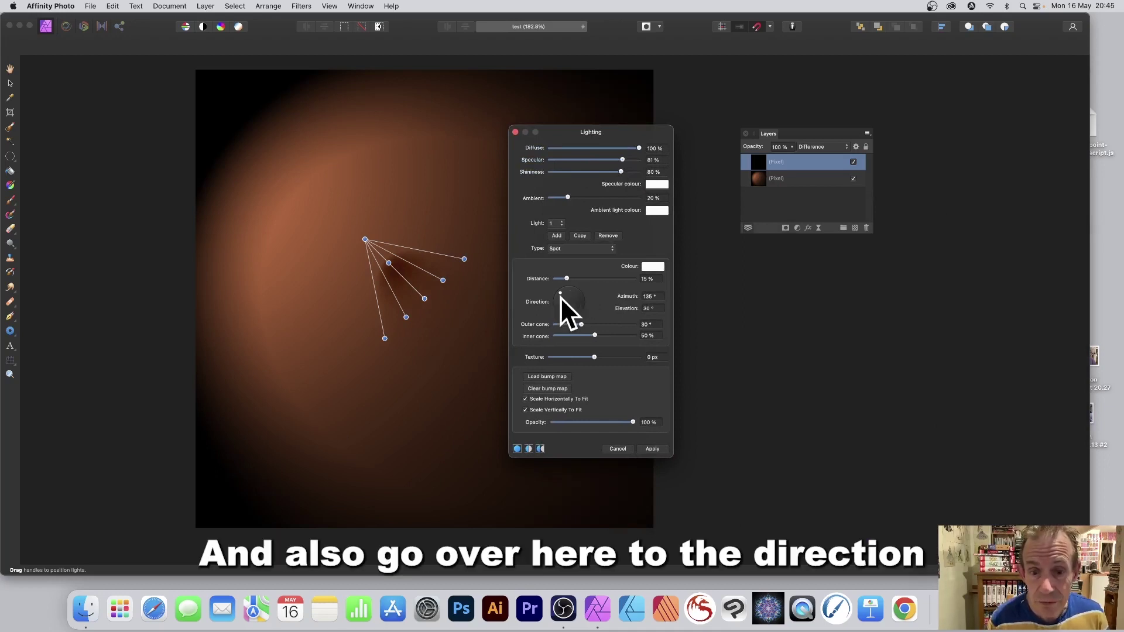
left_click_drag(561, 291, 602, 281)
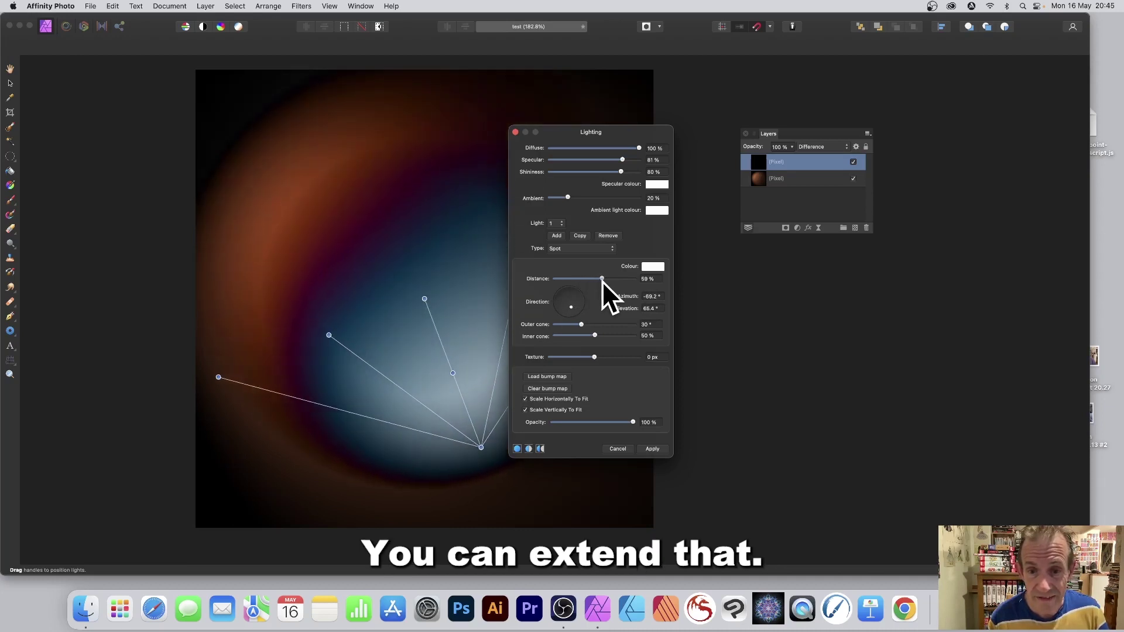
left_click(656, 184)
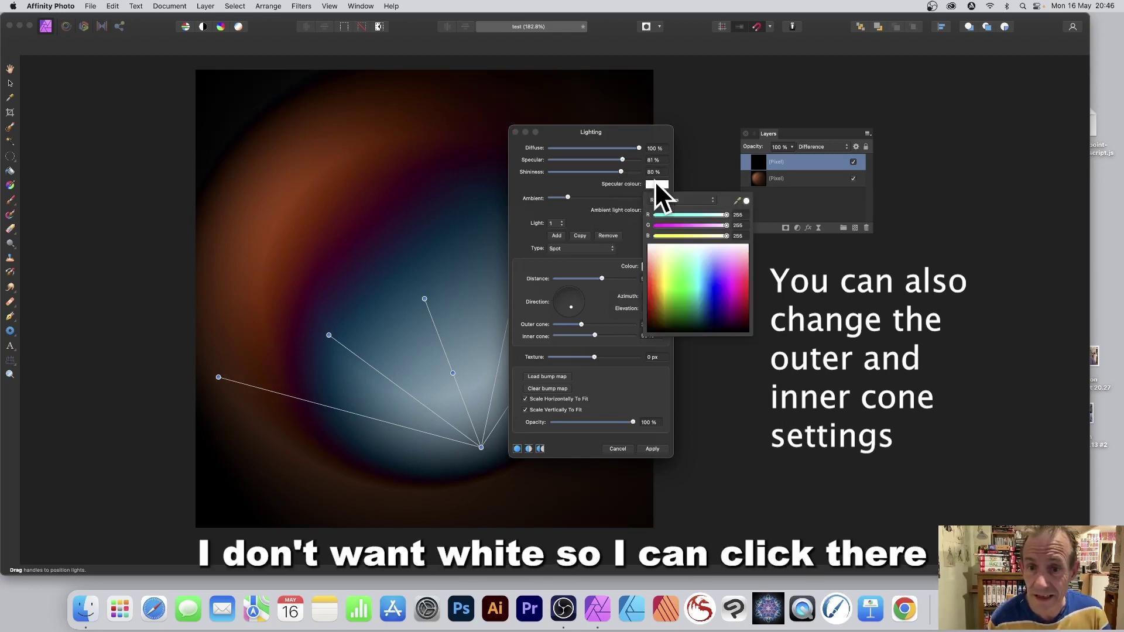
left_click(678, 287)
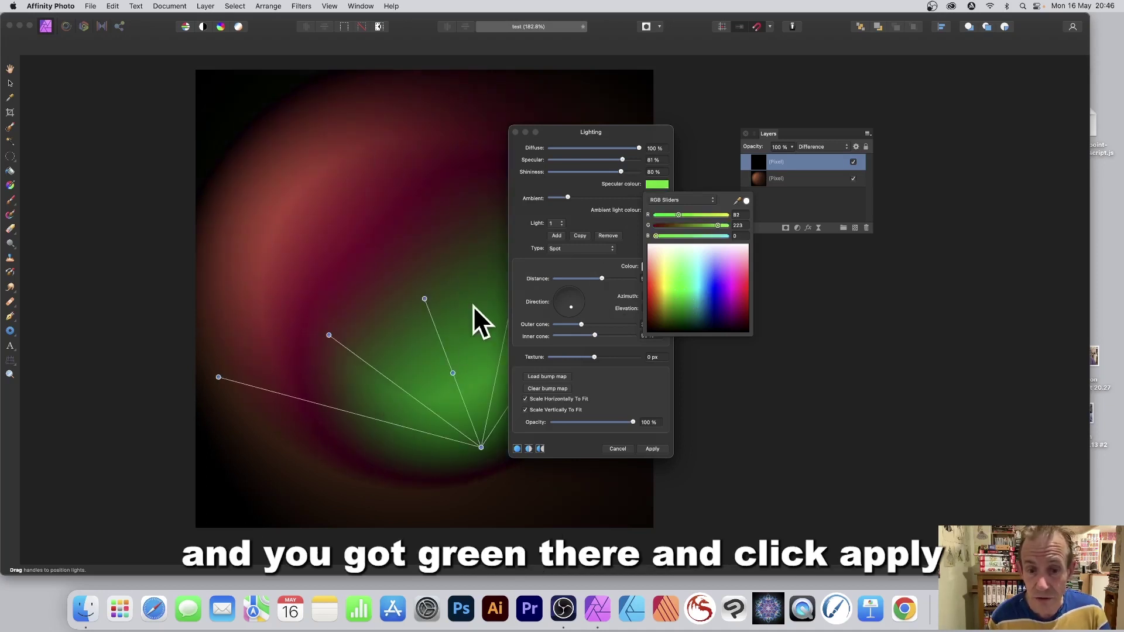
left_click(654, 449)
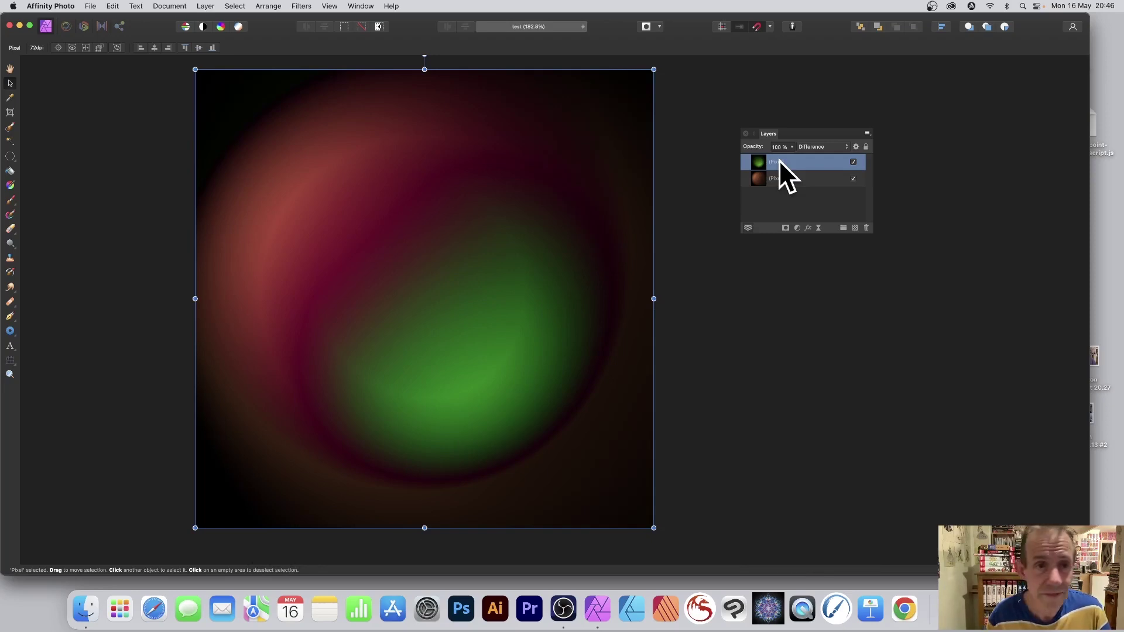
Step: Add a third pixel layer on top, fill it black, and set it to Difference
left_click(206, 6)
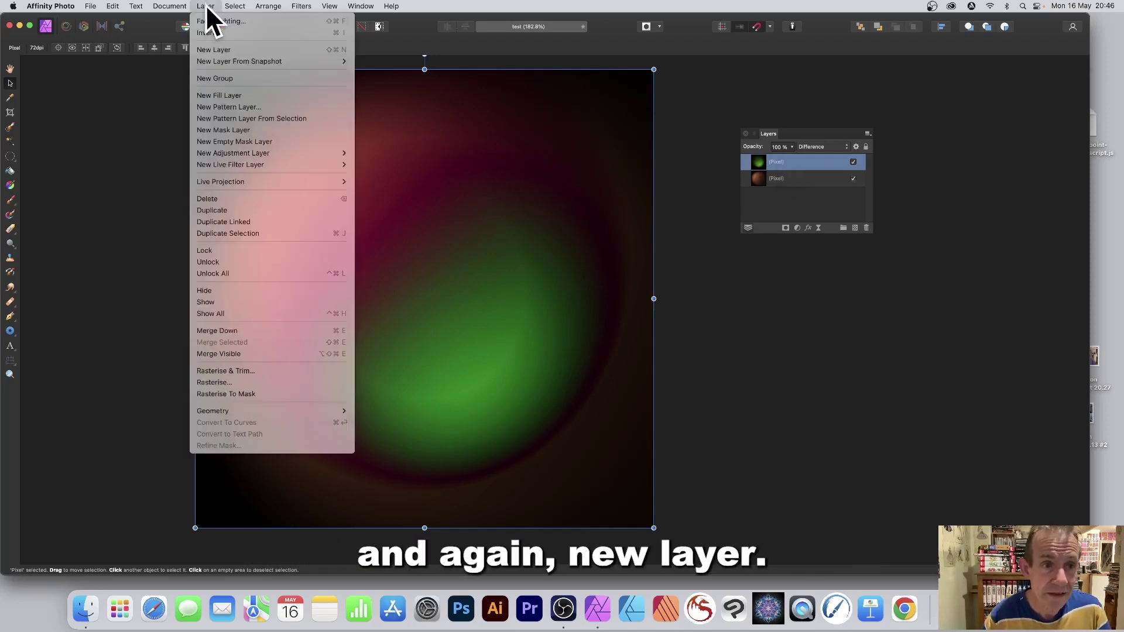
left_click(218, 49)
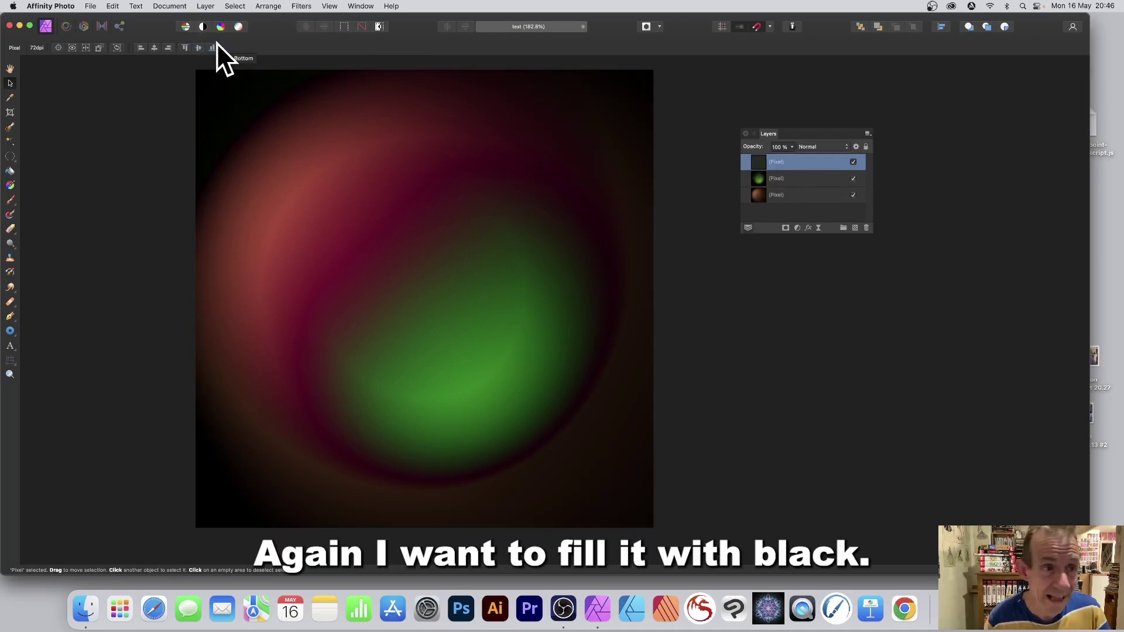
left_click(113, 6)
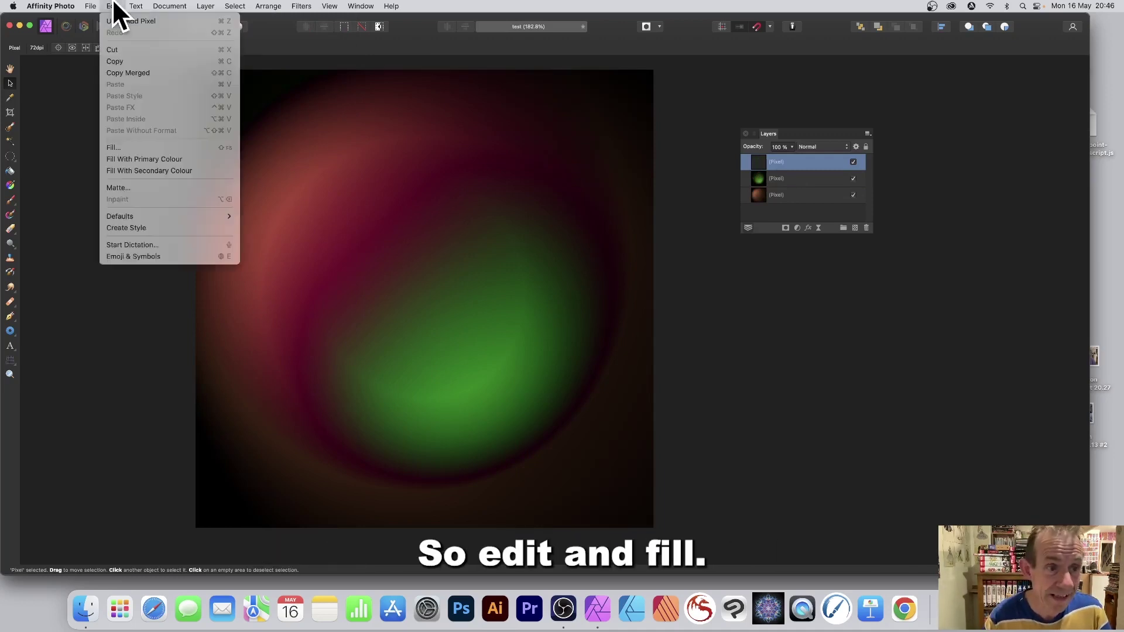
left_click(119, 148)
left_click_drag(960, 455, 394, 193)
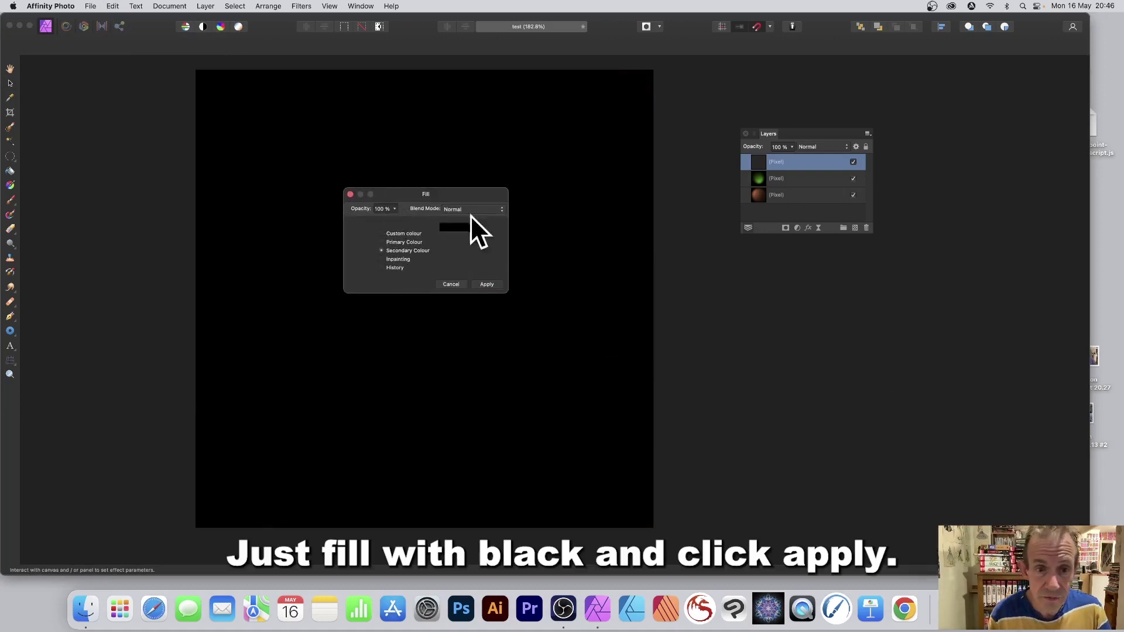
left_click(487, 284)
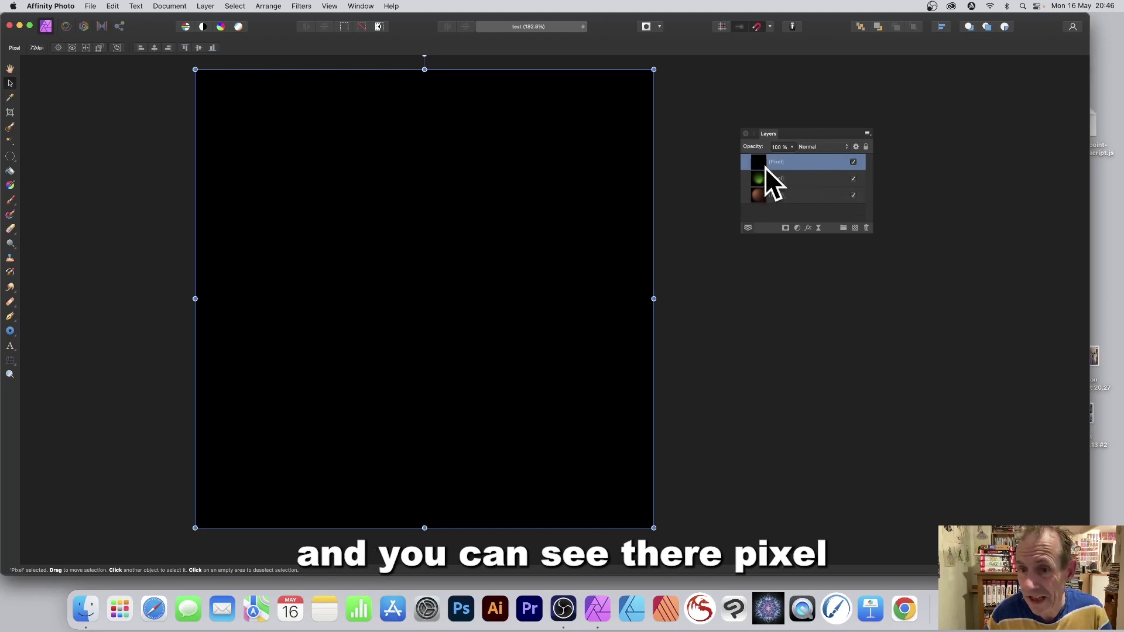
left_click(813, 146)
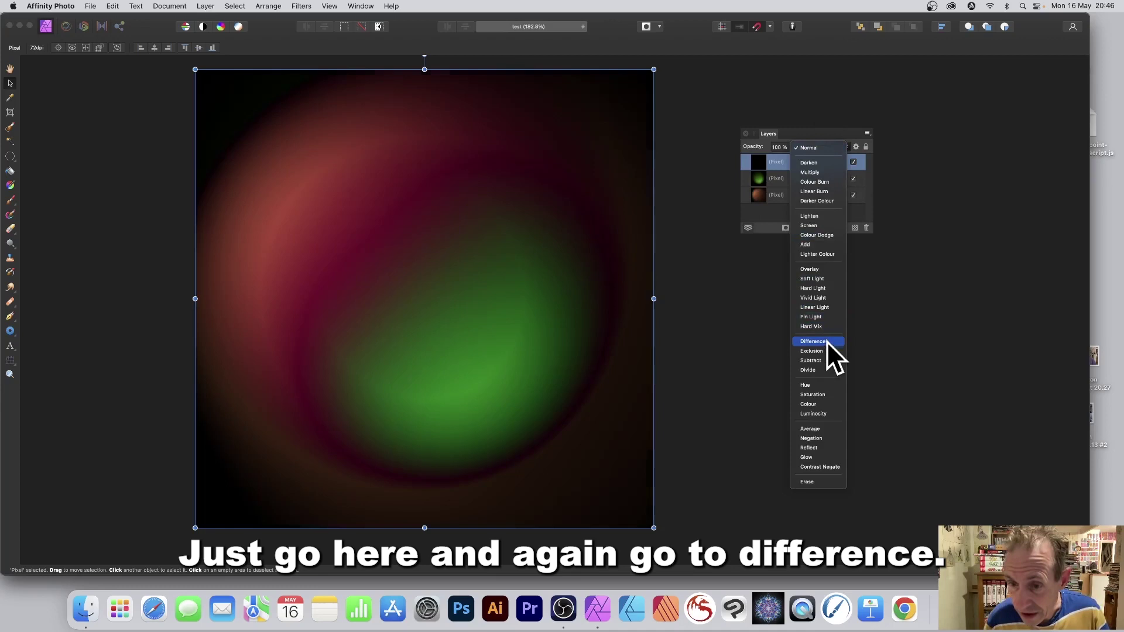
left_click(827, 341)
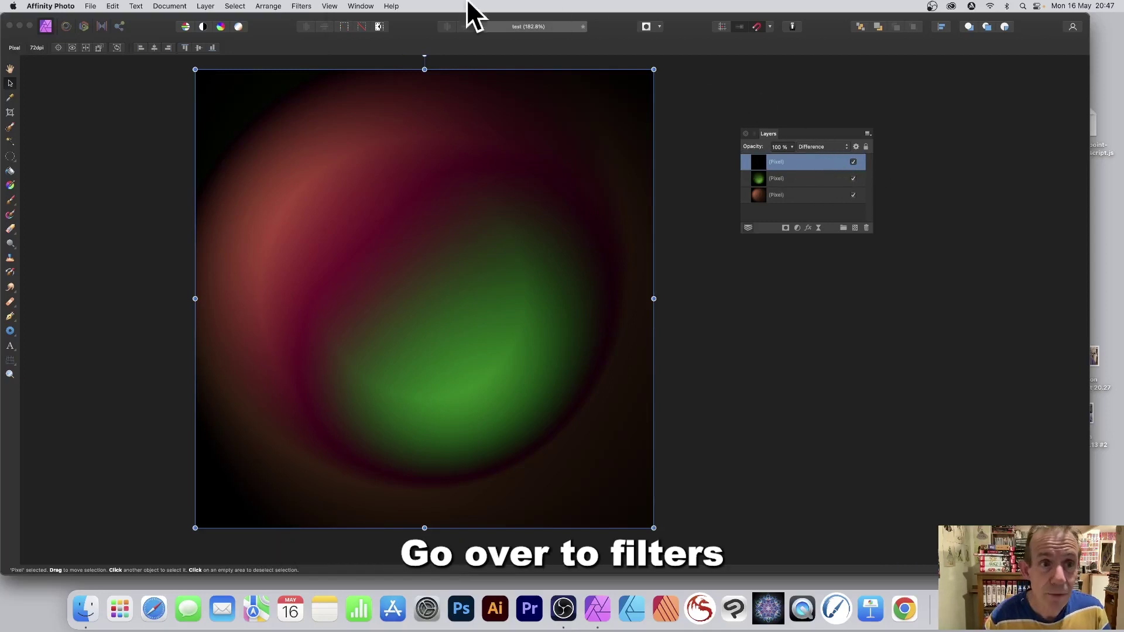
Step: Apply a spot Lighting filter with tilted direction, 62% distance, wider outer cone and 57% inner cone
left_click(301, 6)
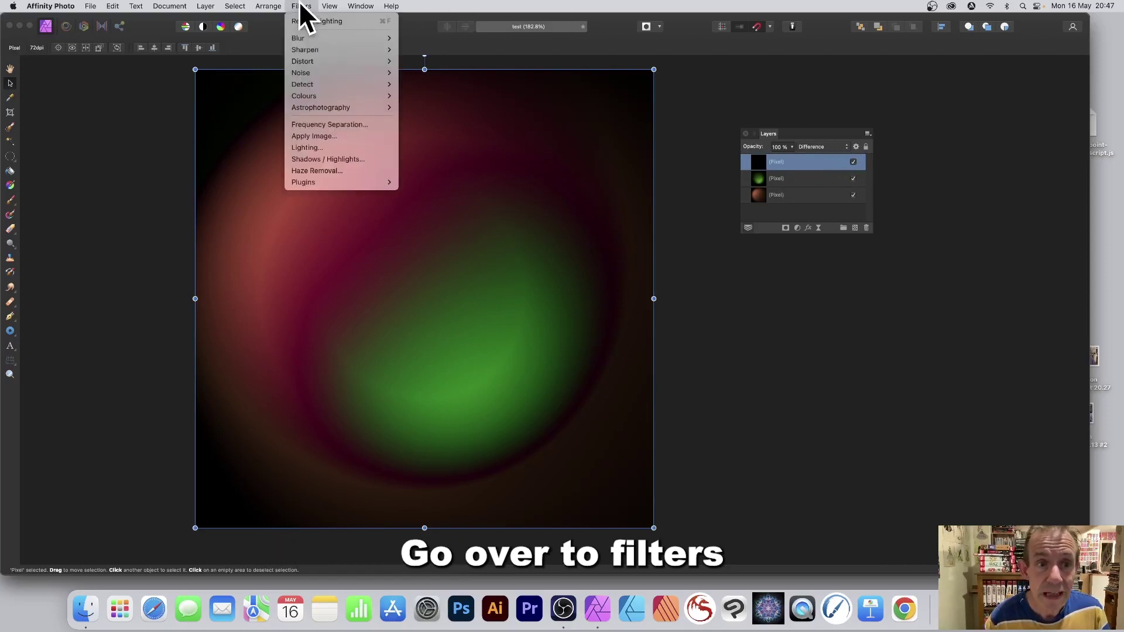
left_click(314, 147)
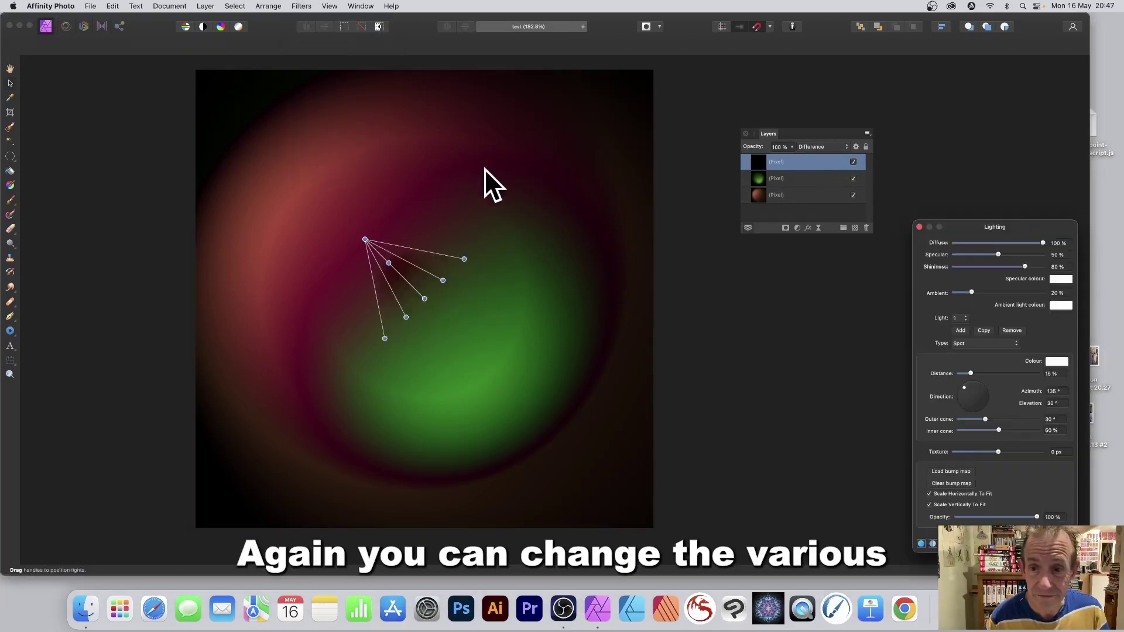
left_click_drag(1006, 227, 603, 183)
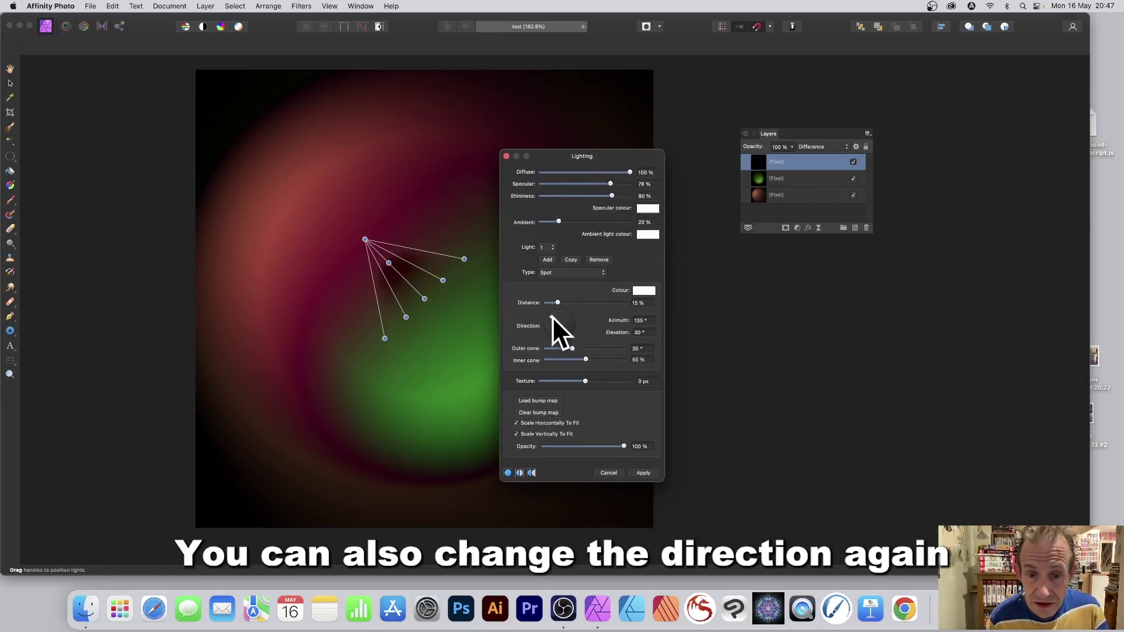
left_click_drag(553, 316, 556, 322)
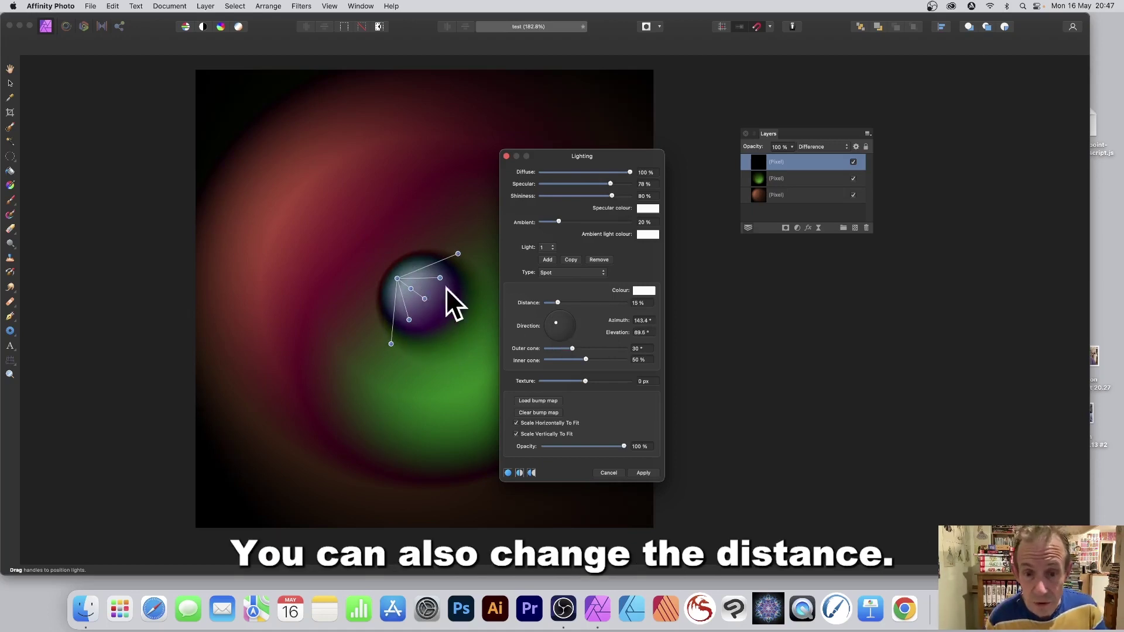
left_click_drag(567, 301, 595, 303)
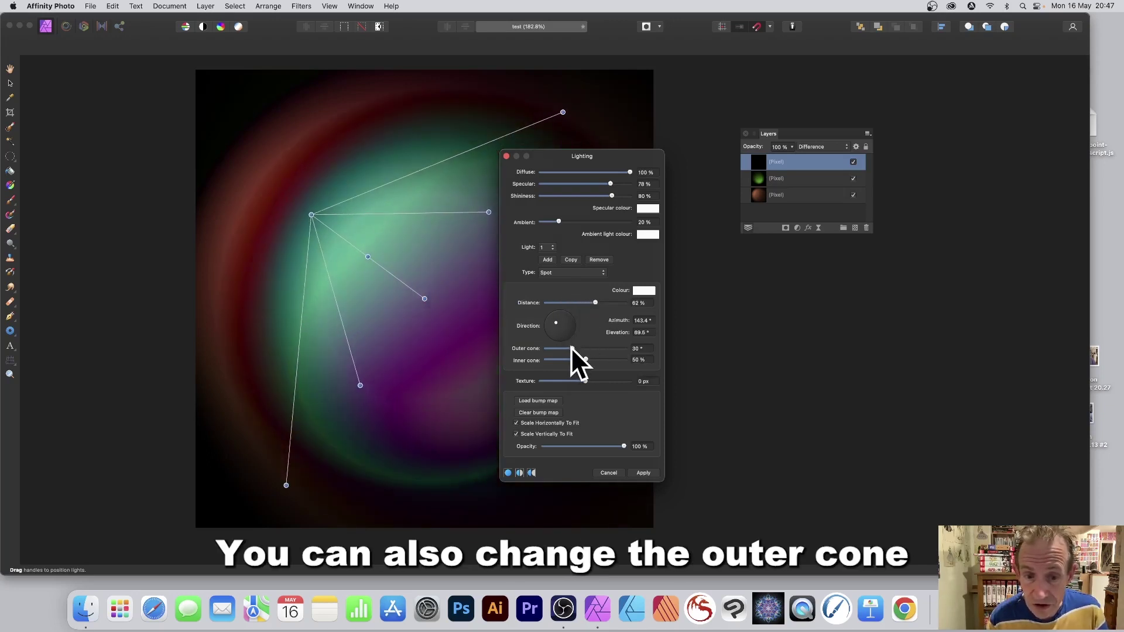
mouse_move(575, 348)
left_mouse_down()
mouse_move(589, 349)
mouse_move(574, 349)
left_mouse_up()
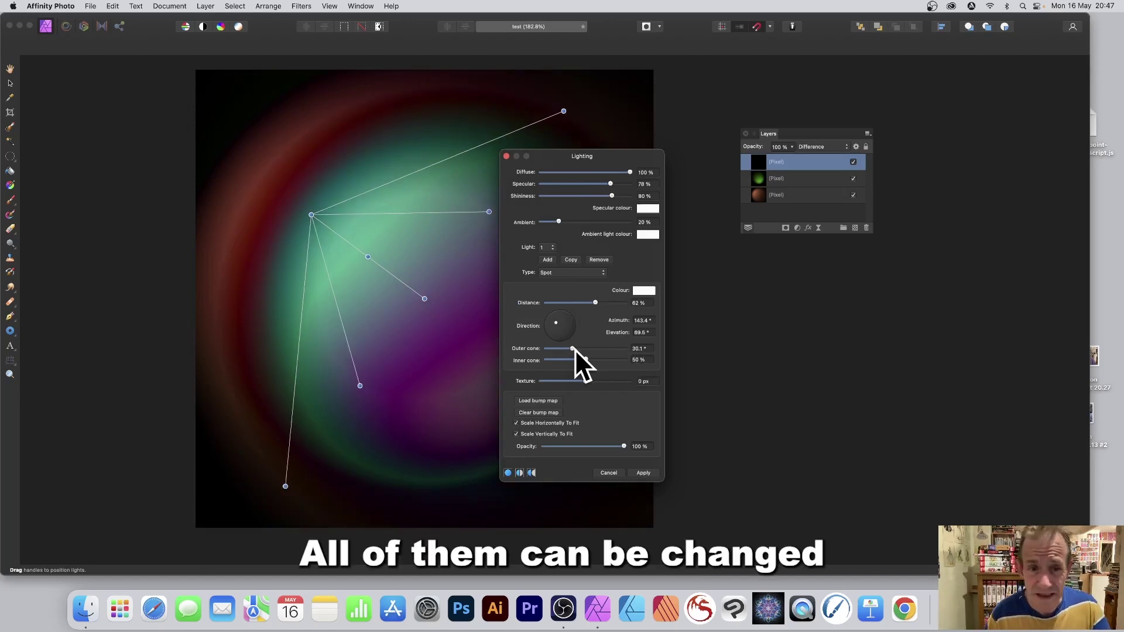
left_click_drag(584, 359, 590, 359)
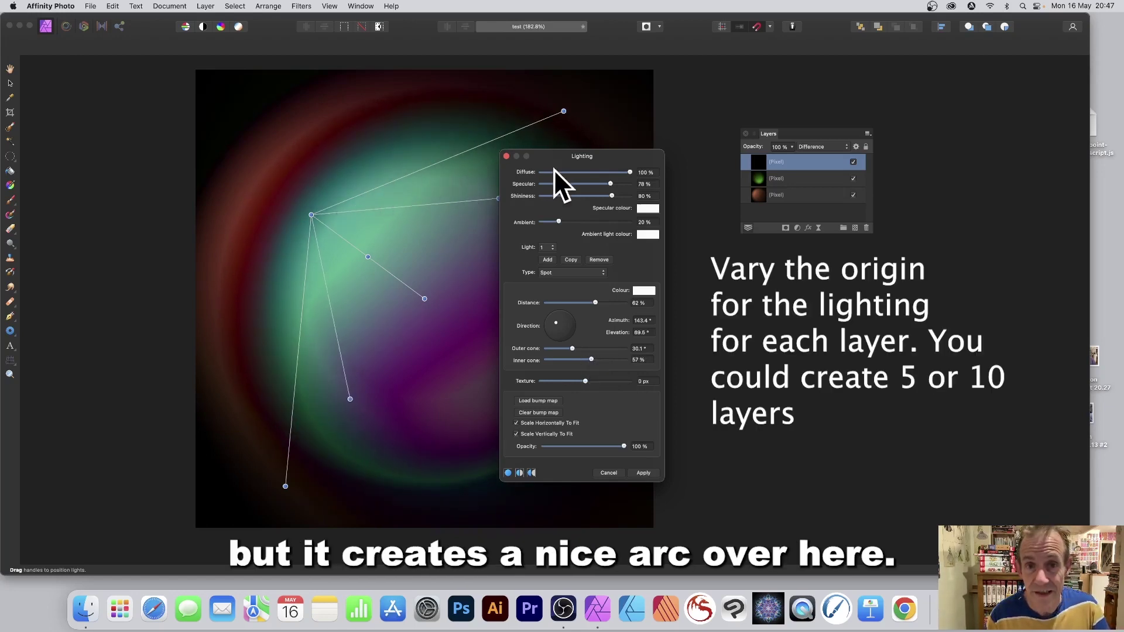
left_click(644, 474)
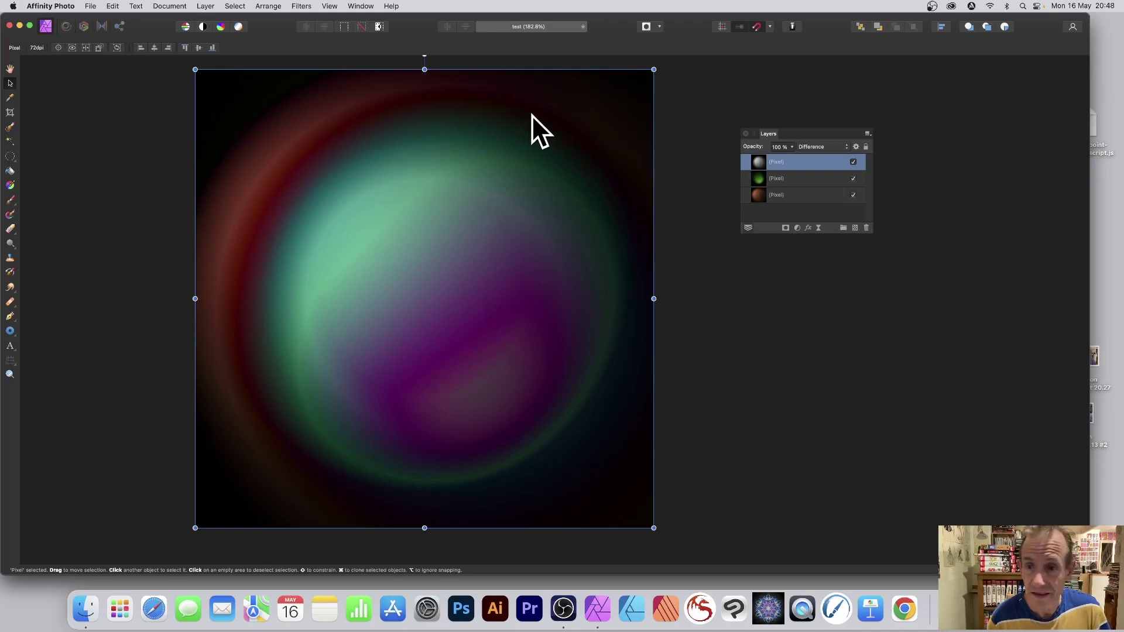
Step: Select all three lit layers and merge them with Layer > Merge Selected
left_click(791, 196, "shift")
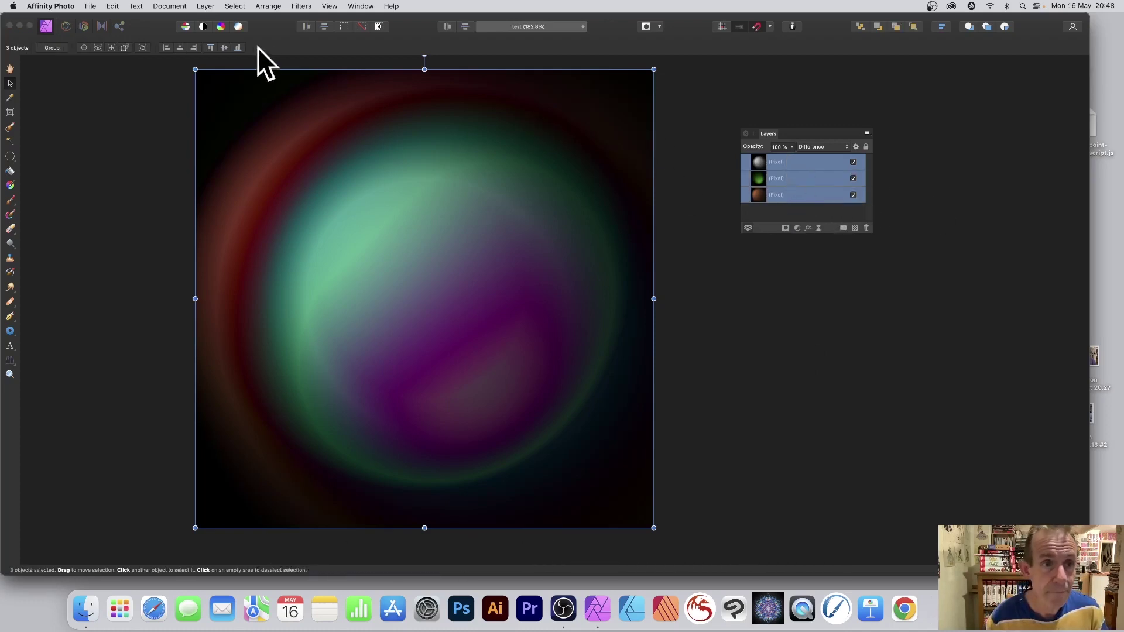
left_click(202, 4)
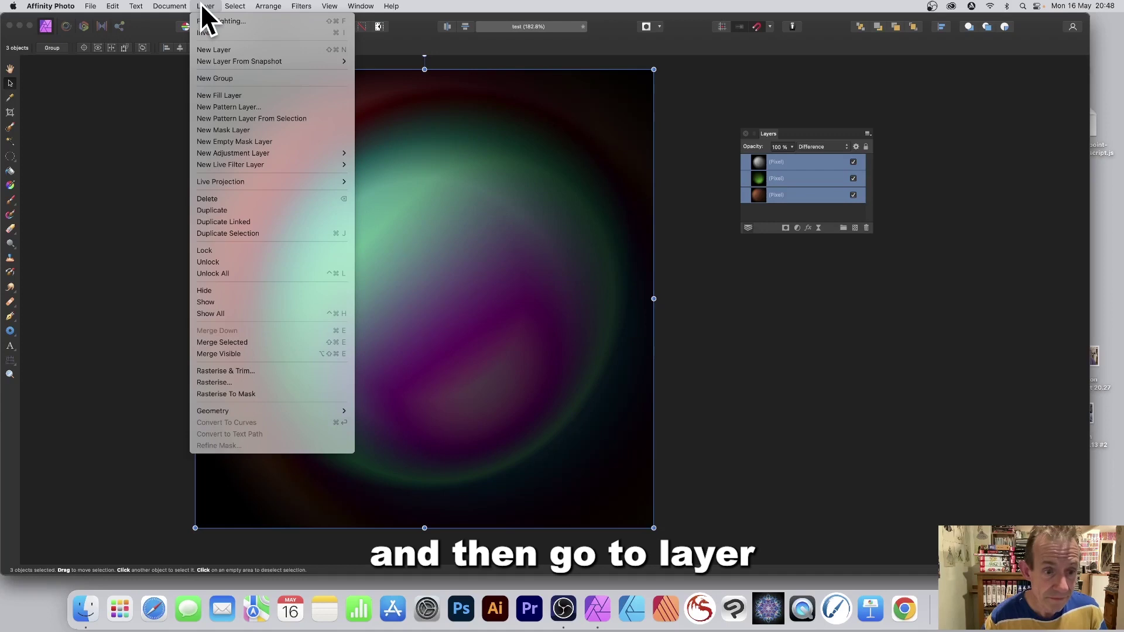
left_click(248, 343)
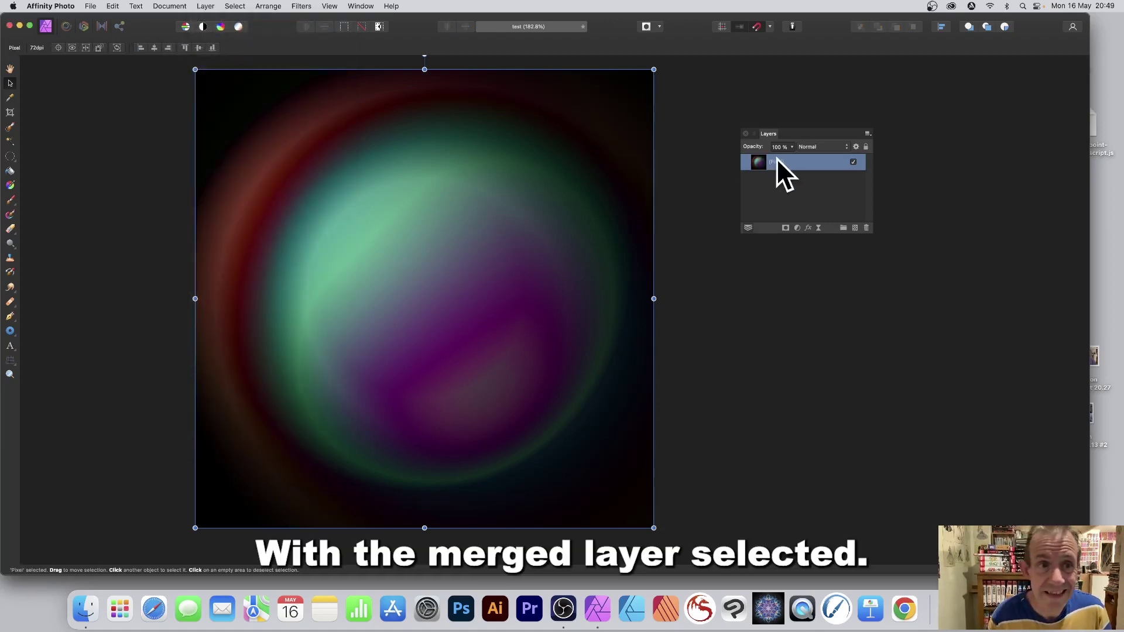
Step: Run Filters > Colours > Auto Levels on the merged orb, then bring up the Blur filters
left_click(303, 7)
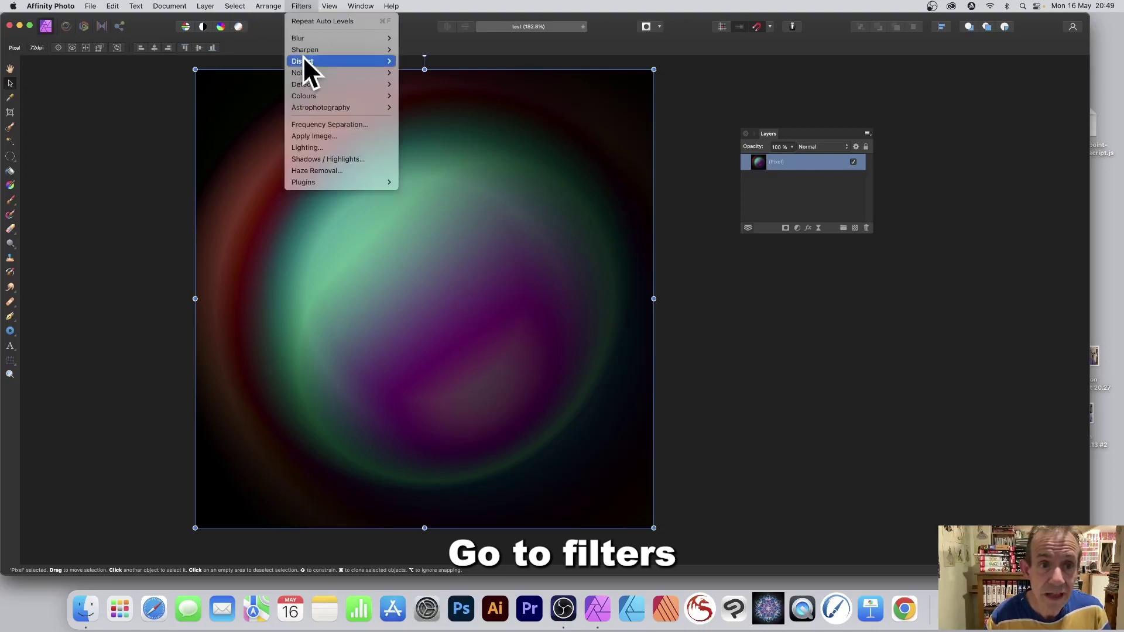
mouse_move(313, 95)
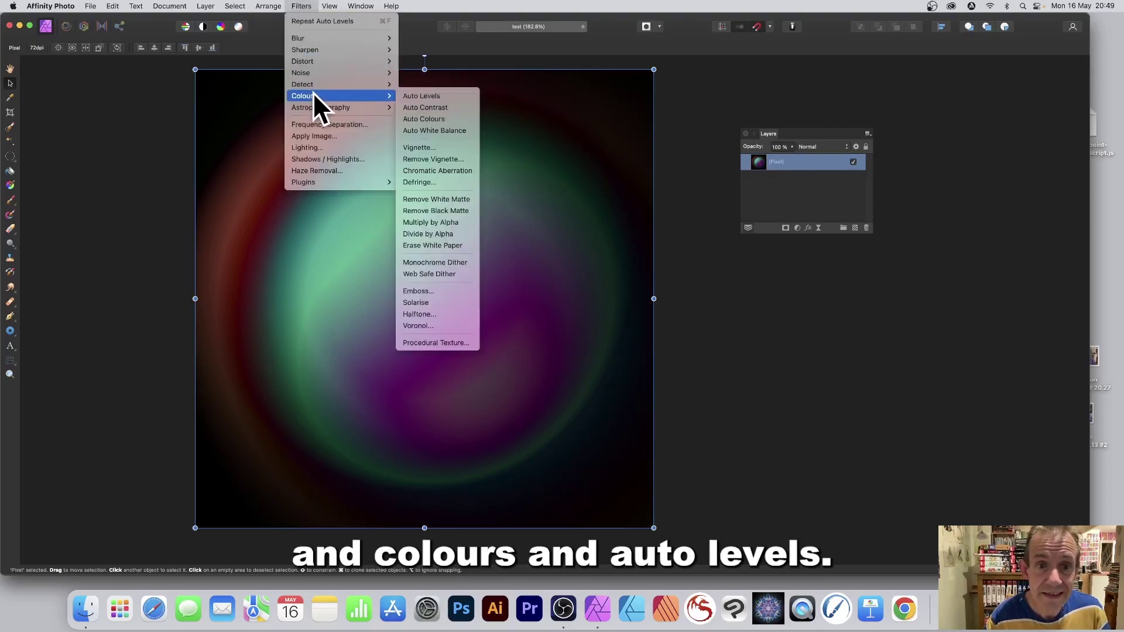
left_click(431, 96)
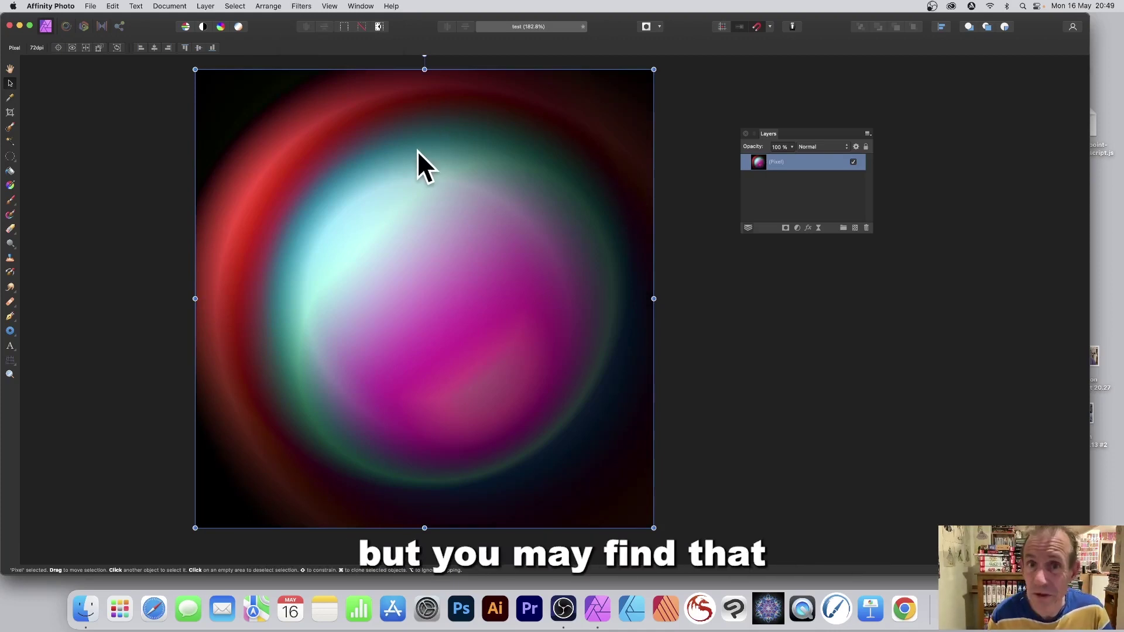
left_click(301, 6)
mouse_move(301, 40)
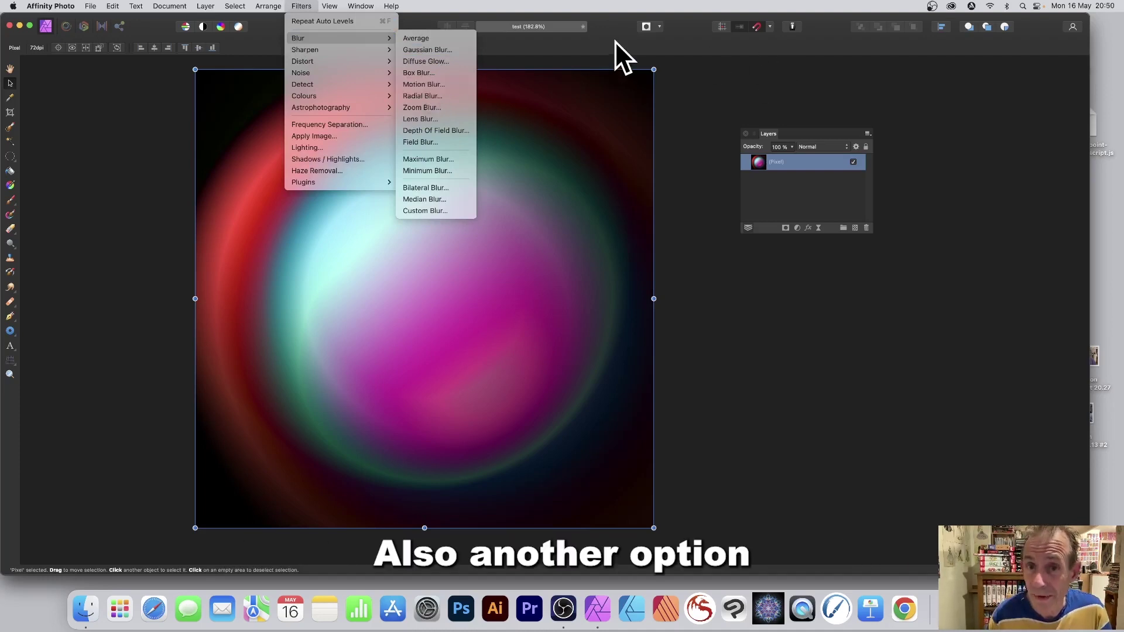
key("Escape")
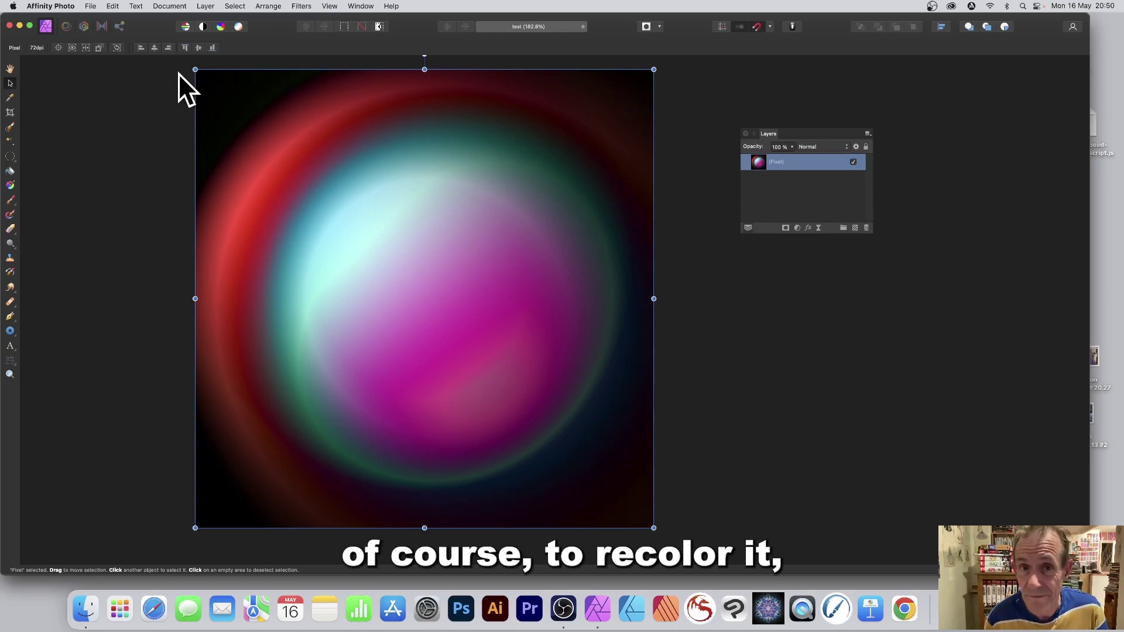
left_click(205, 7)
mouse_move(235, 154)
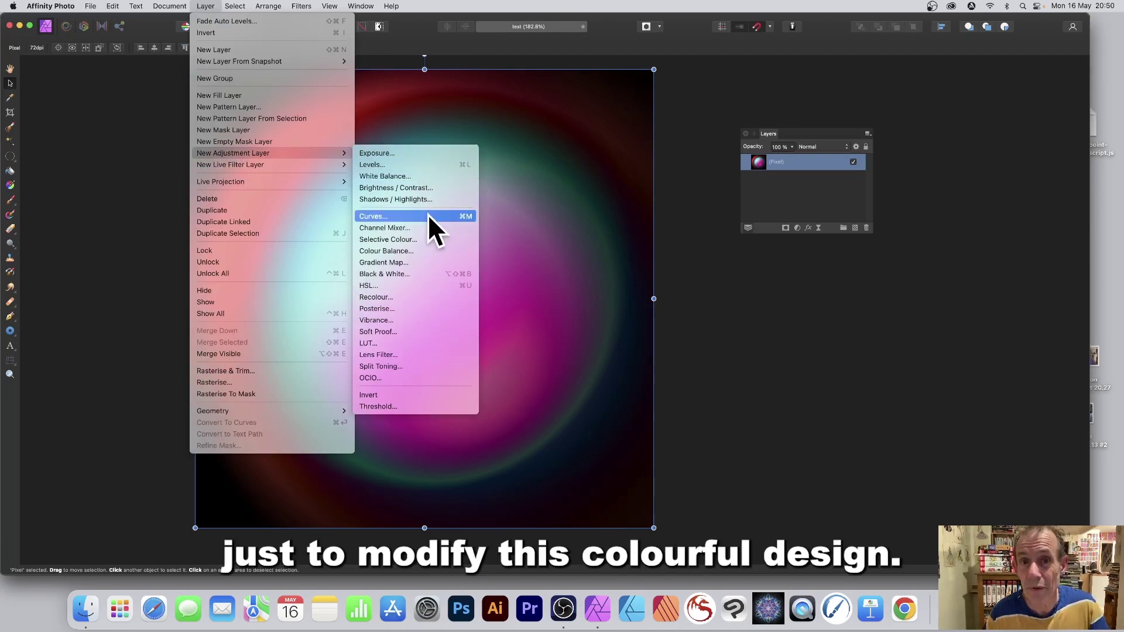
left_click(716, 107)
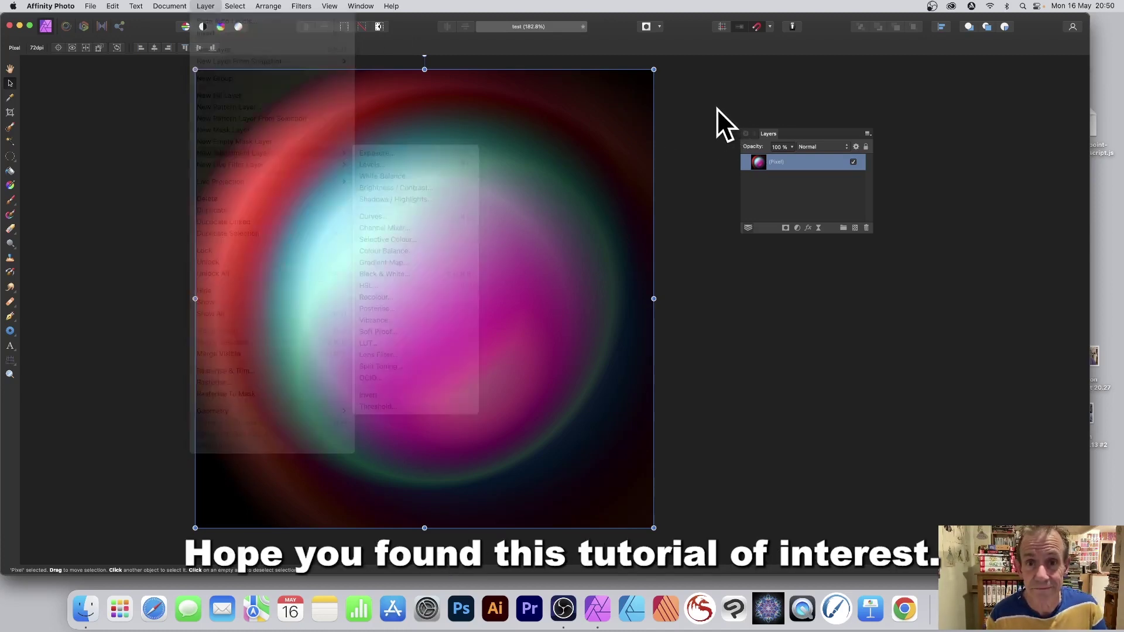